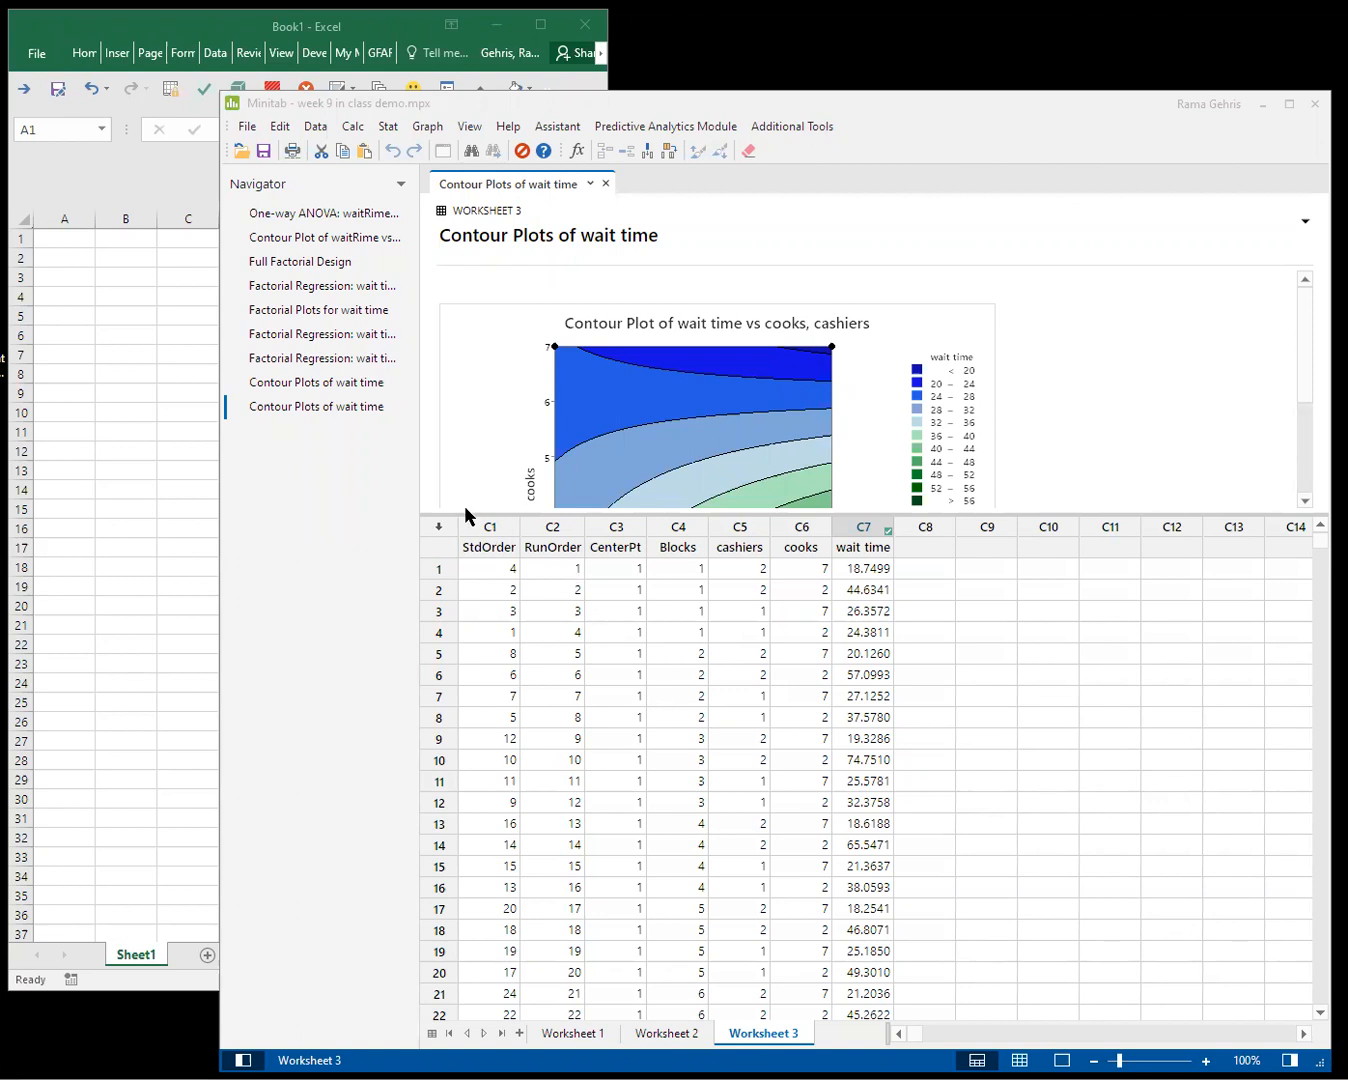
Copy columns C1 through C6 of Worksheet 3 and paste them into the Excel sheet at cell A1, matching destination formatting
drag(490, 522, 800, 524)
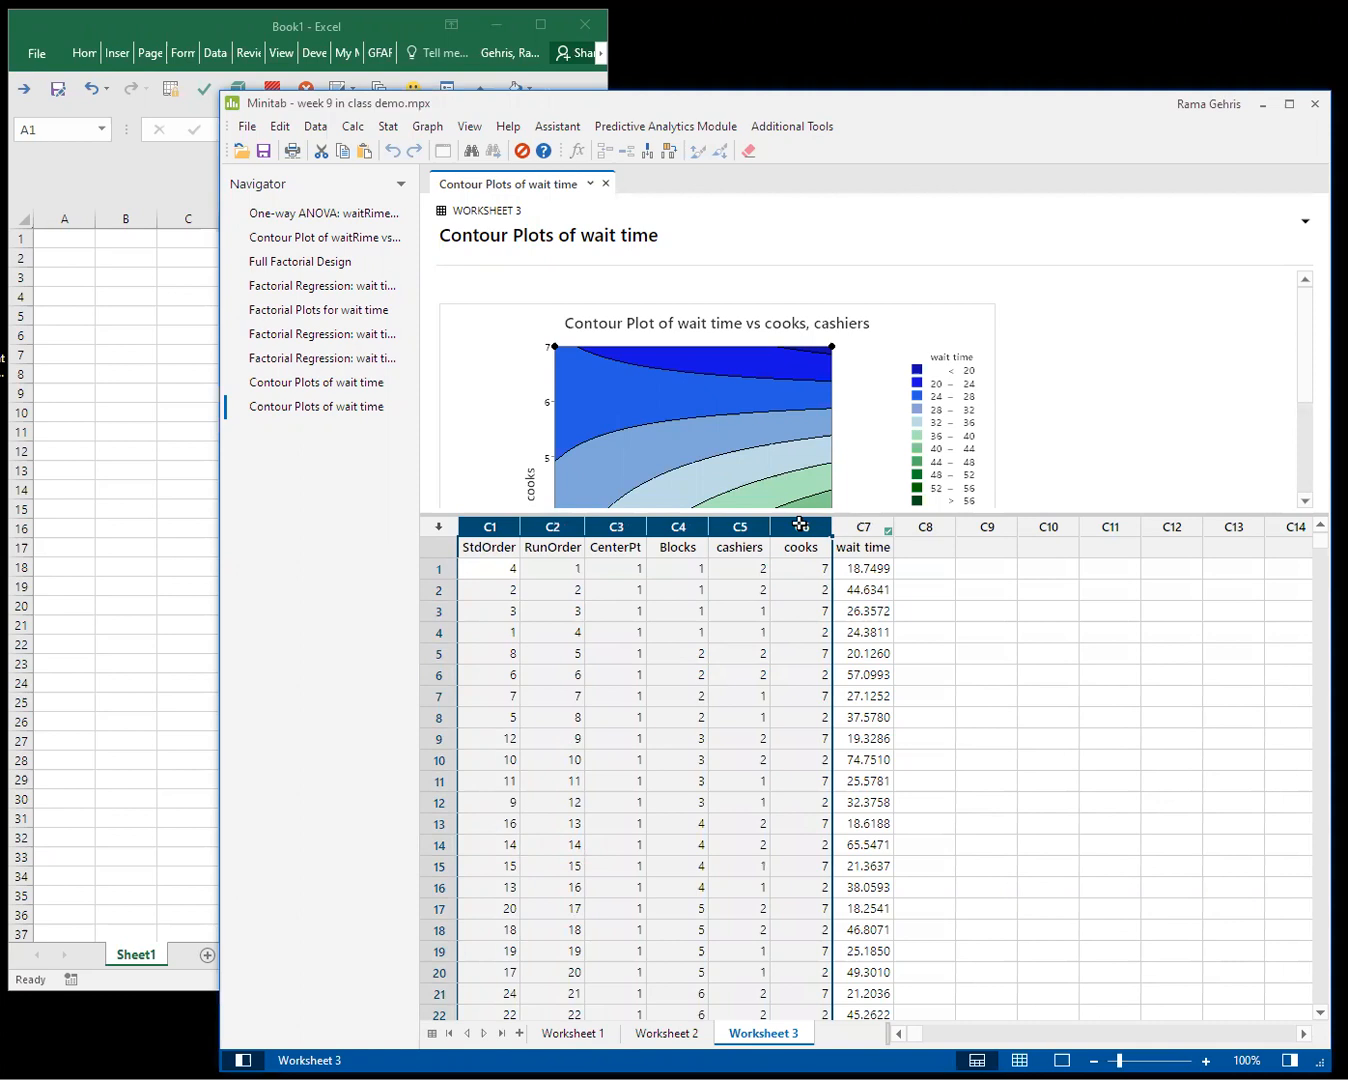
right_click(799, 526)
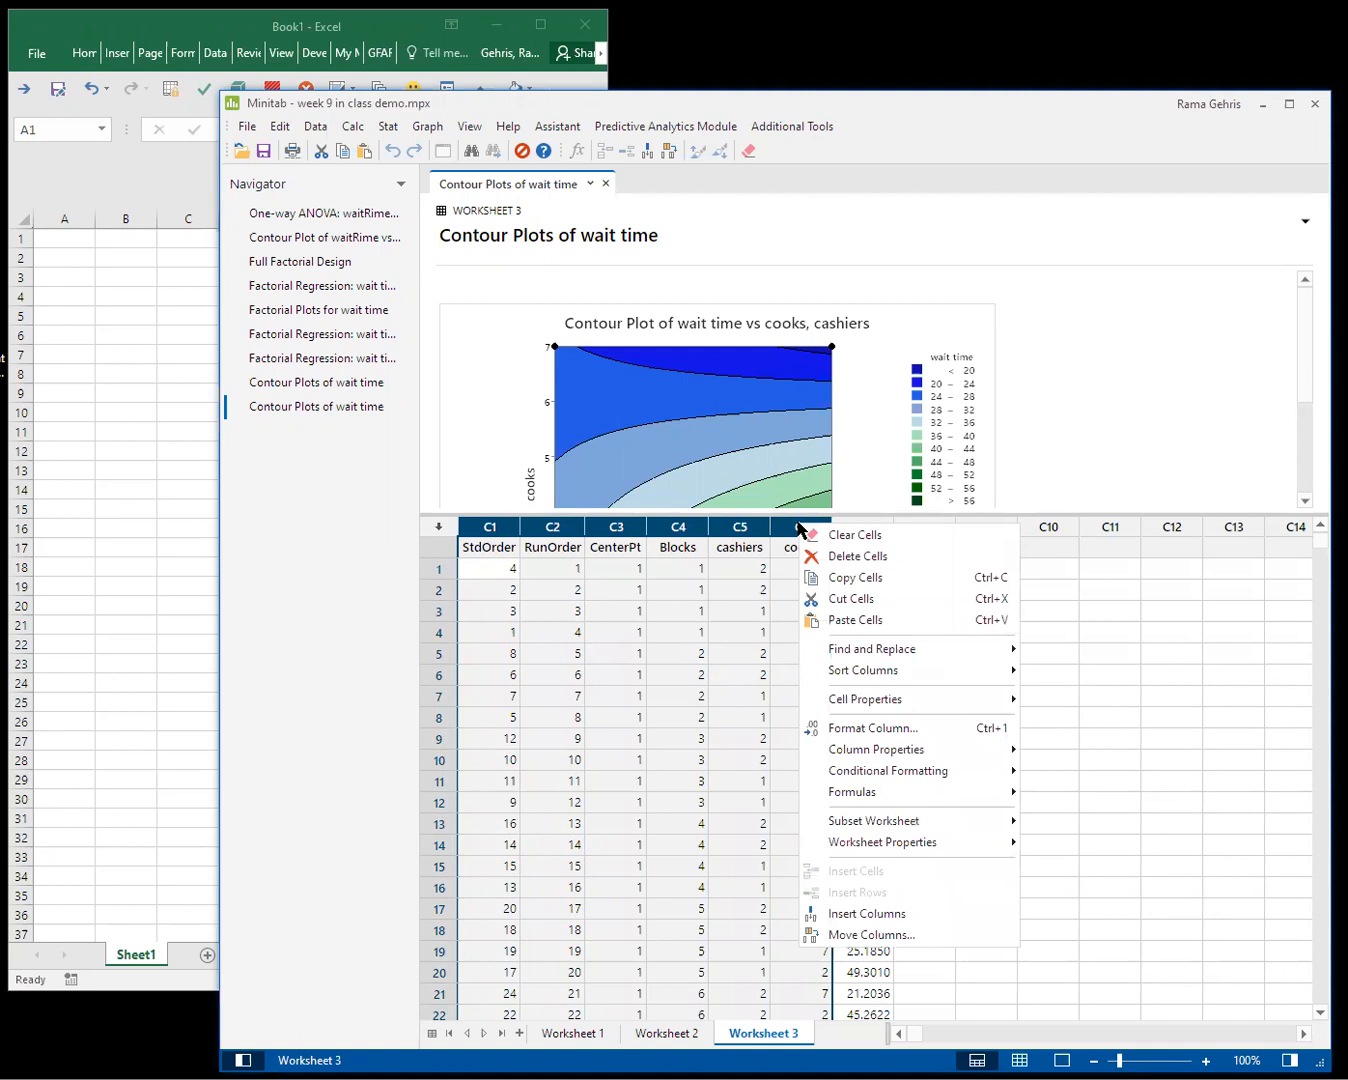
click(830, 581)
click(80, 237)
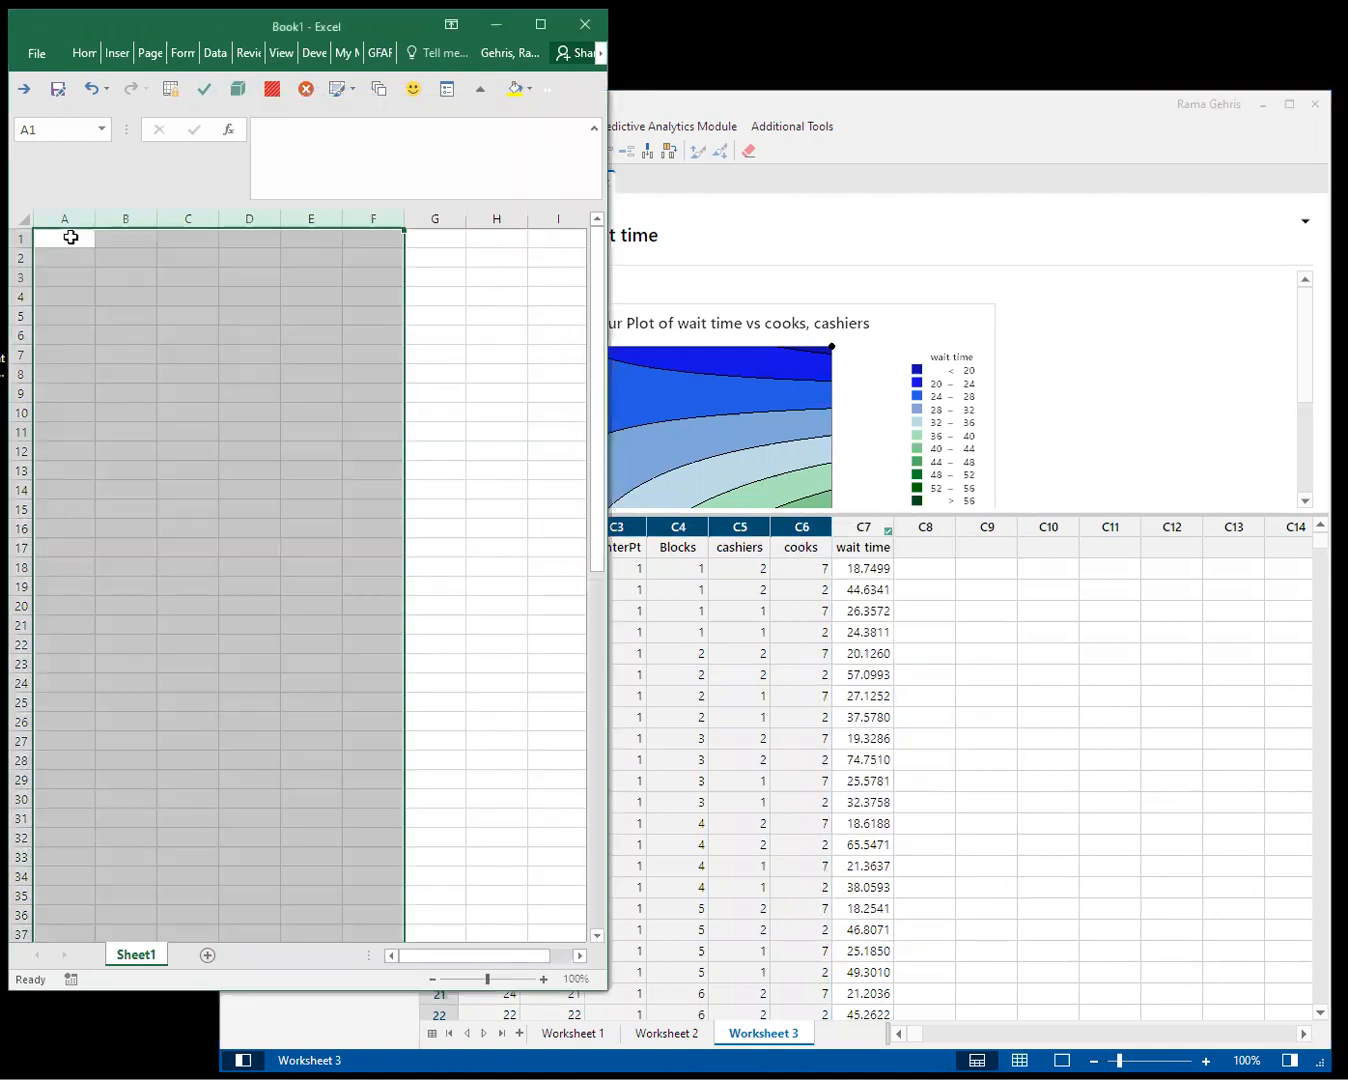
right_click(70, 237)
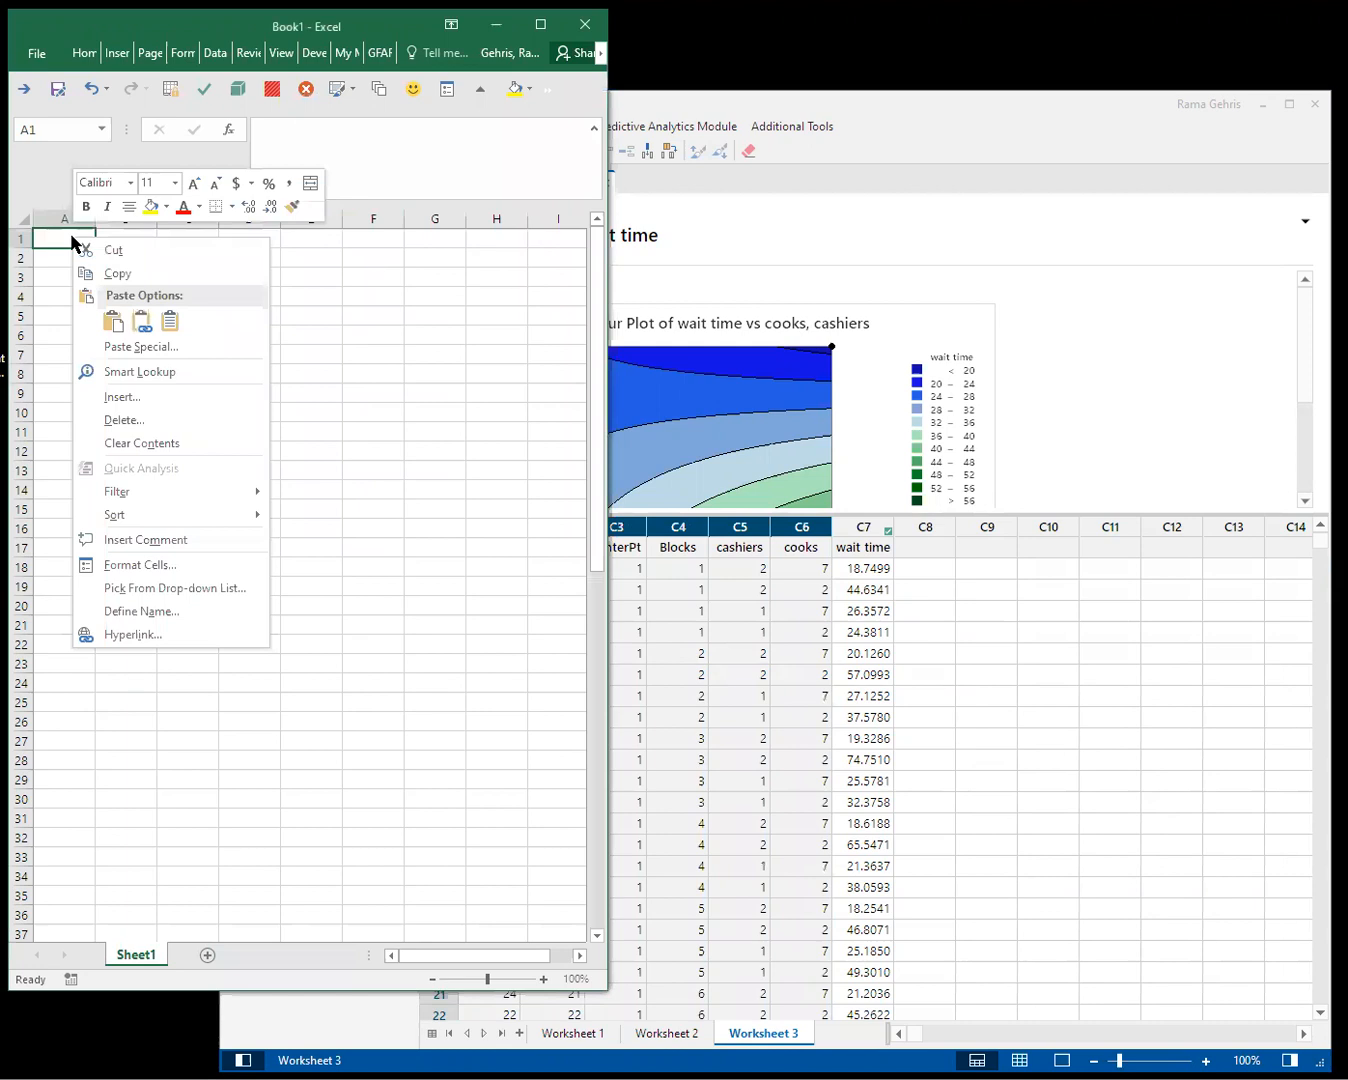
click(170, 323)
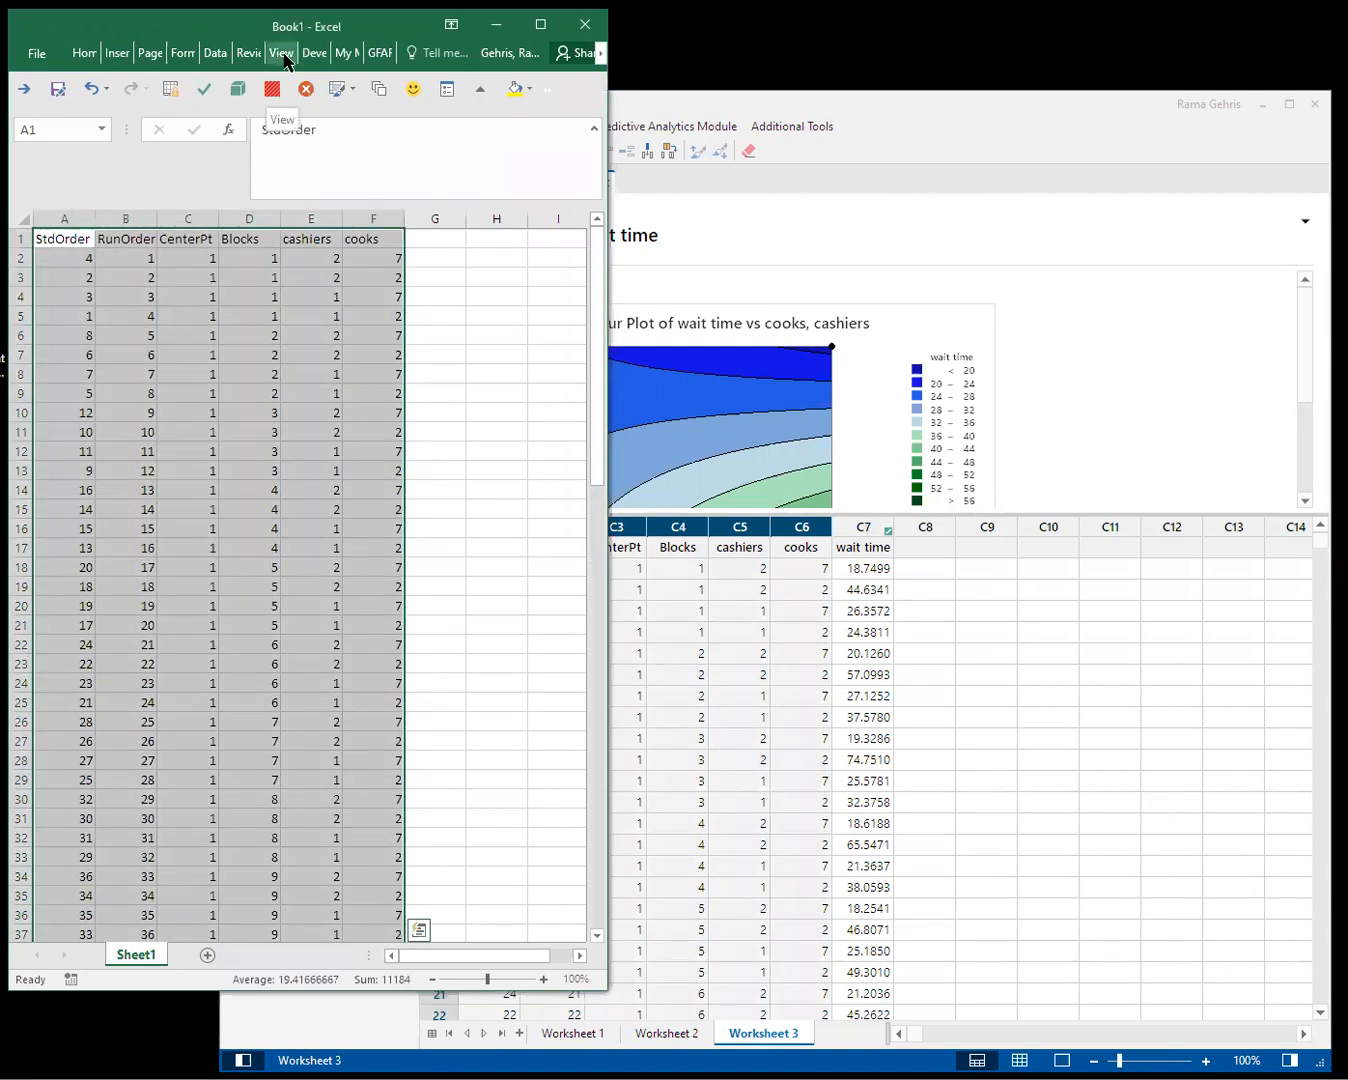
Add filters to the pasted columns and filter cashiers so only rows with value 1 are shown
click(216, 56)
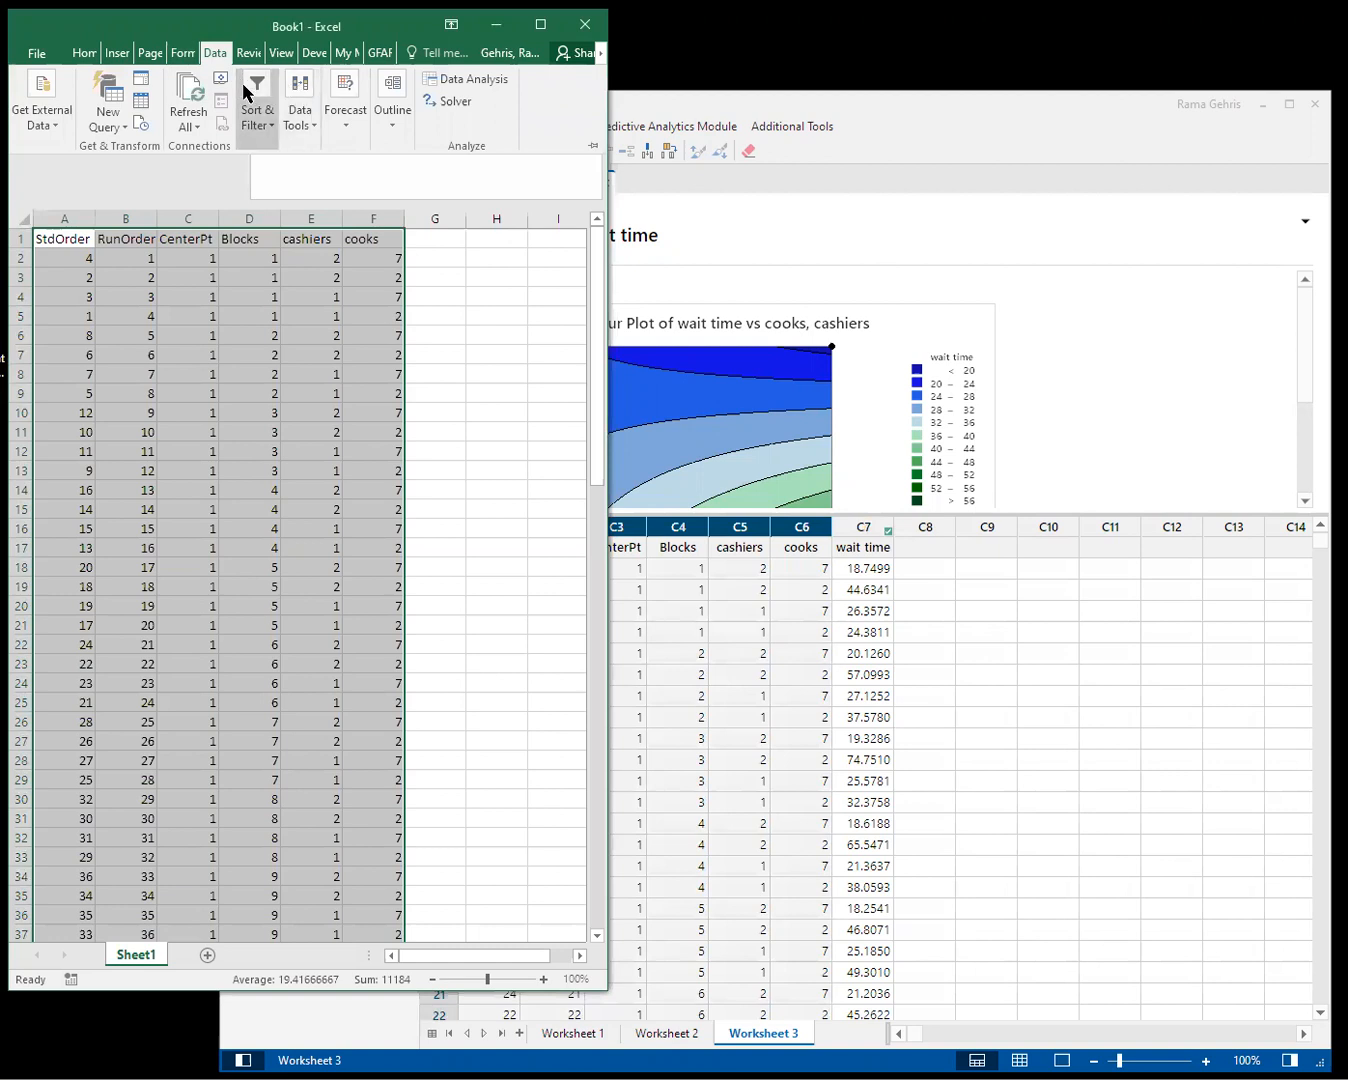
click(256, 90)
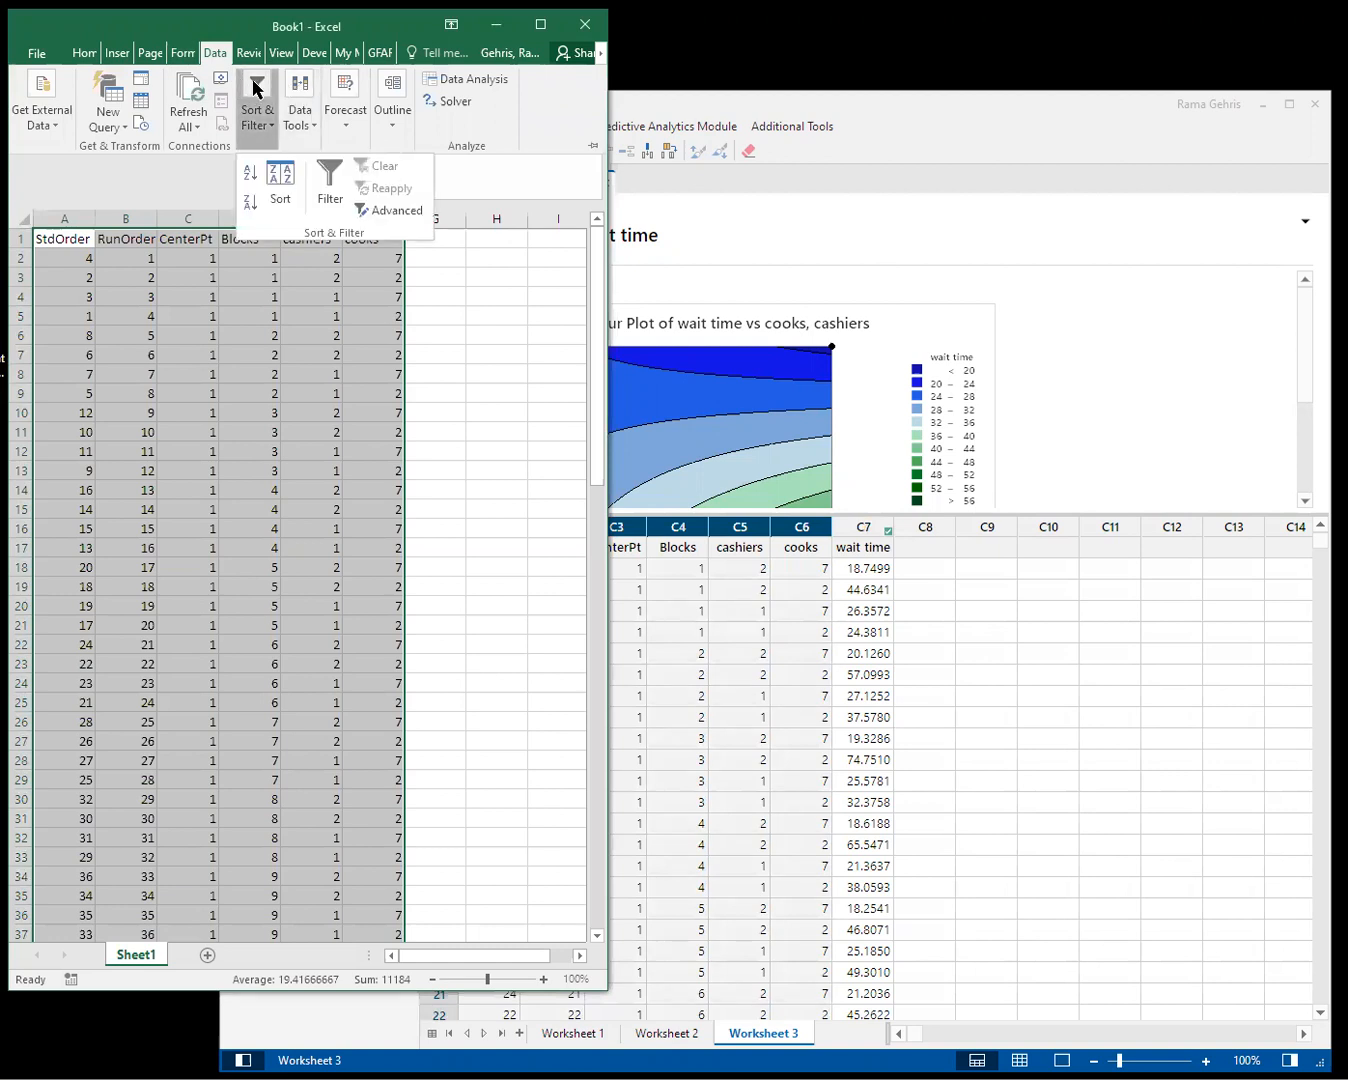
click(328, 180)
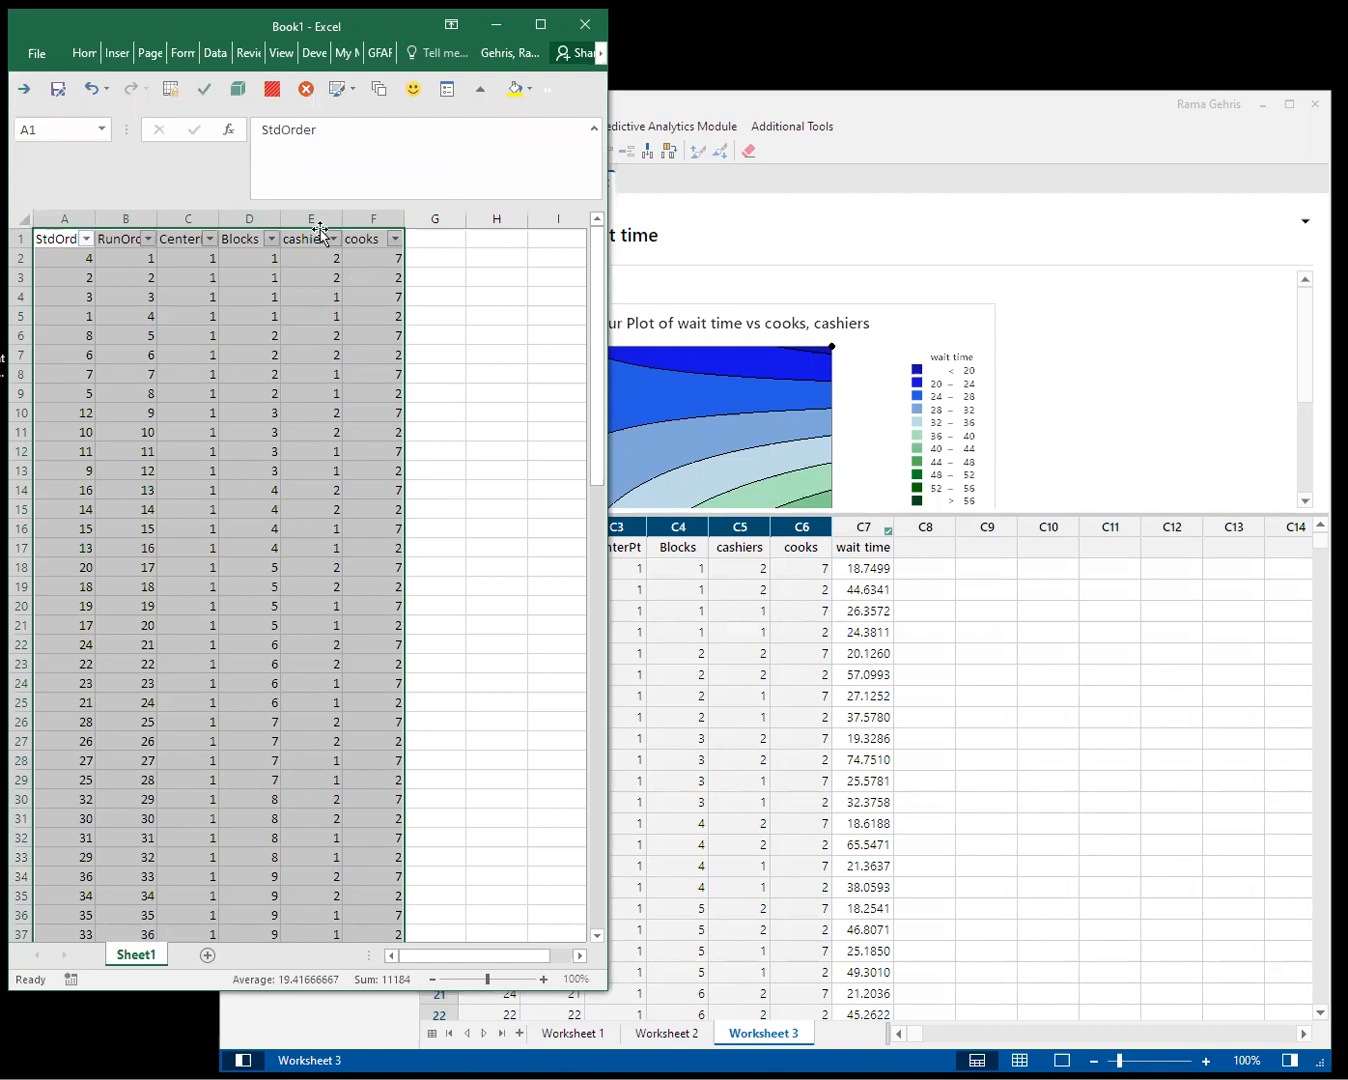
click(333, 242)
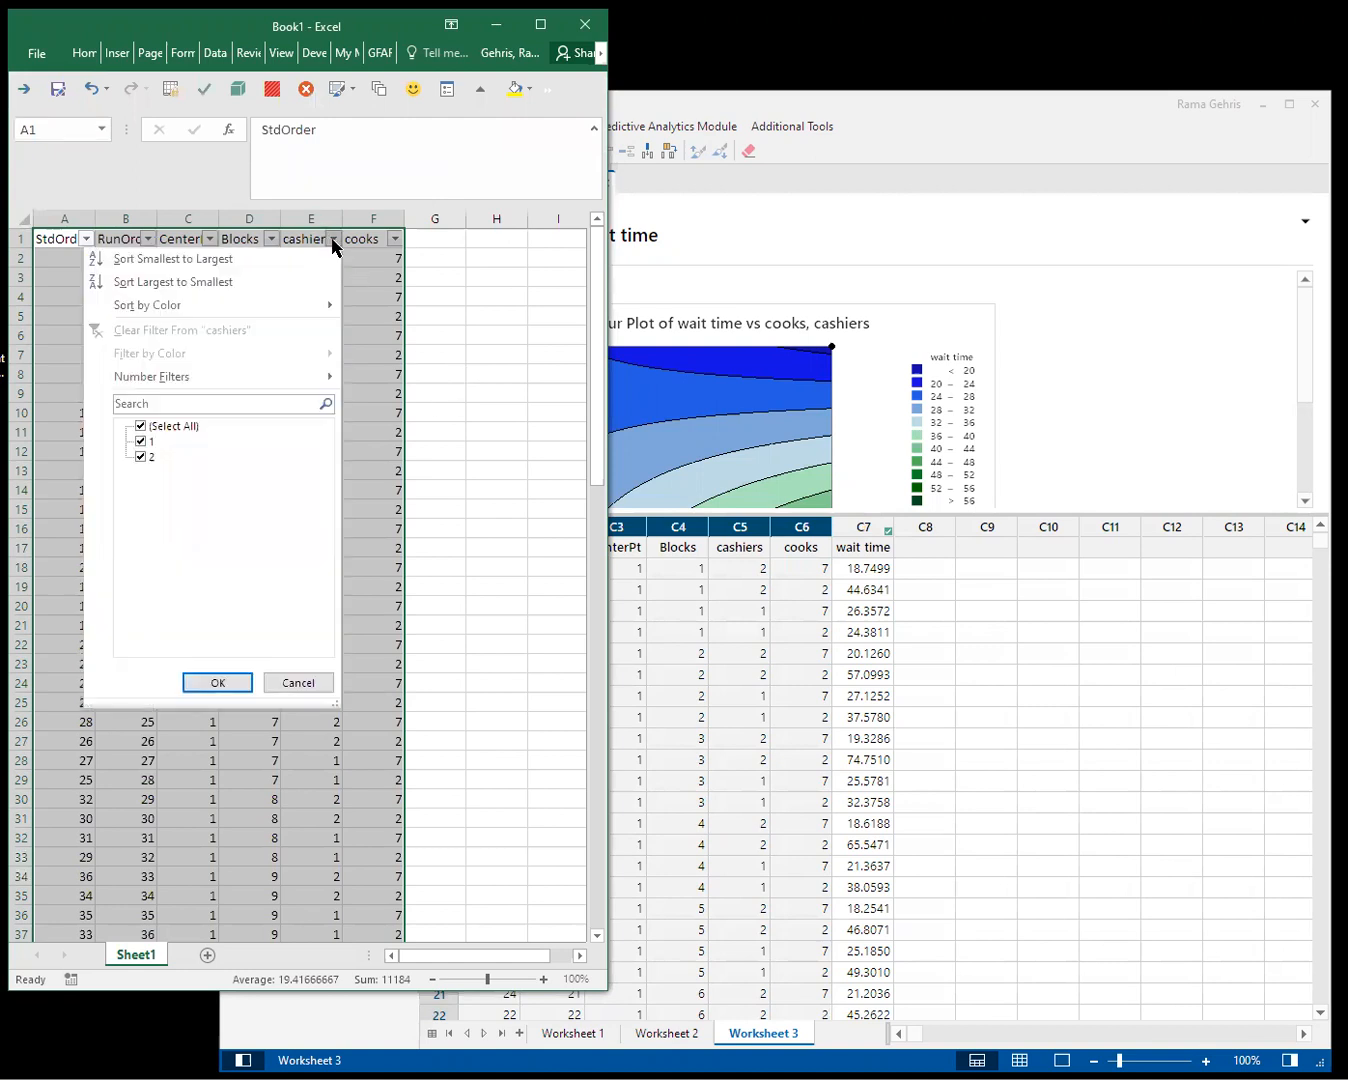
click(140, 458)
click(218, 683)
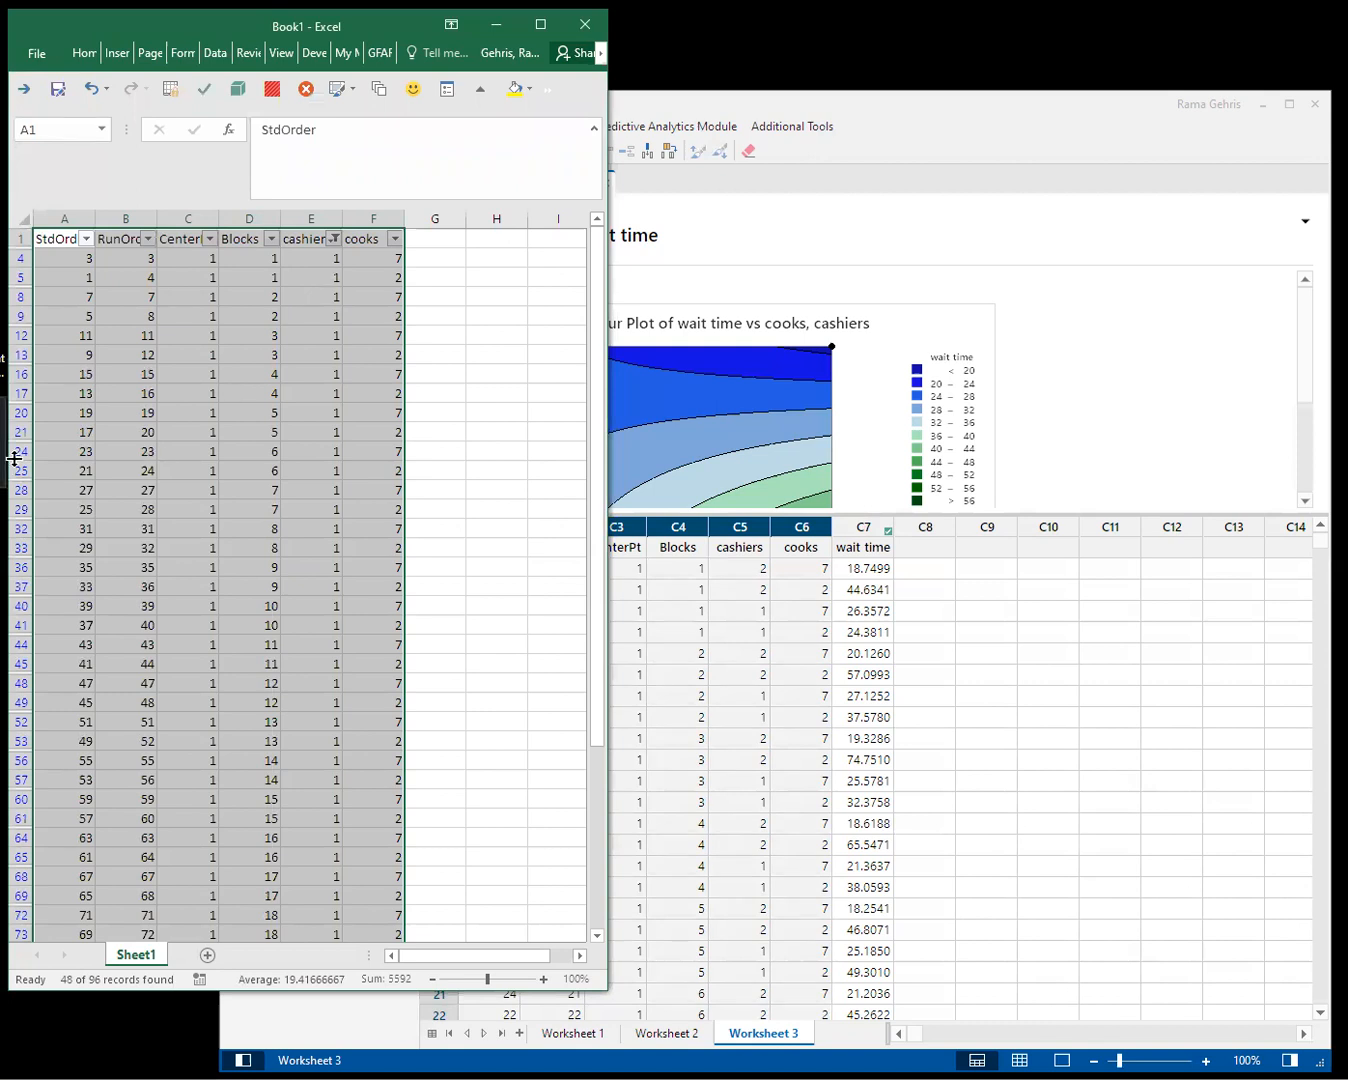
Delete the filtered rows from row 25 through row 37
drag(14, 469, 43, 581)
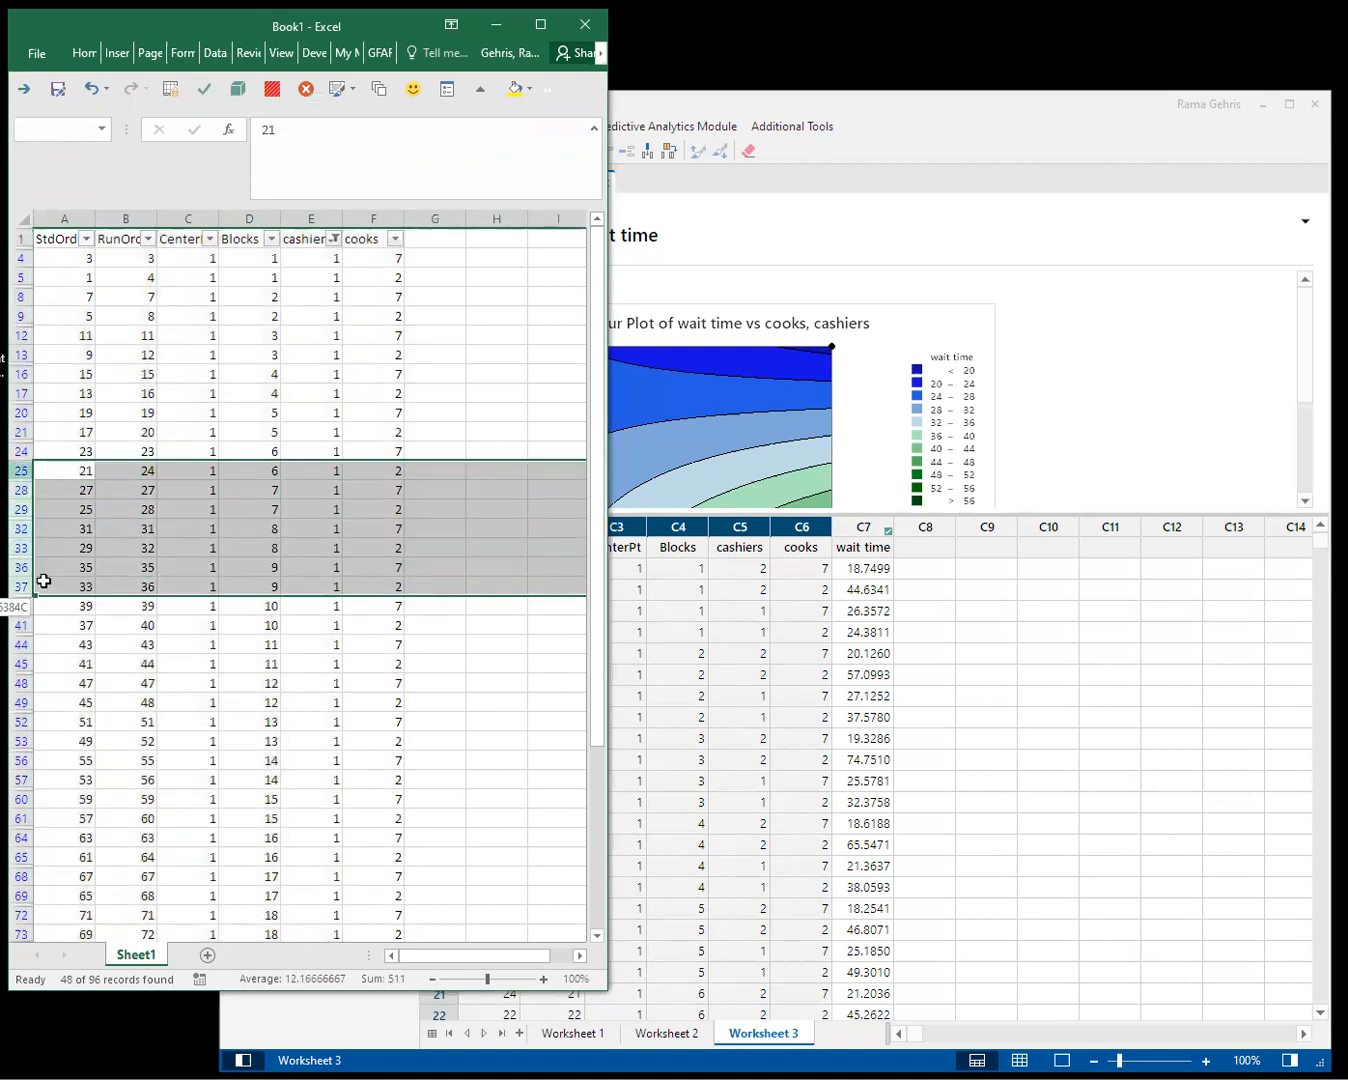
right_click(18, 470)
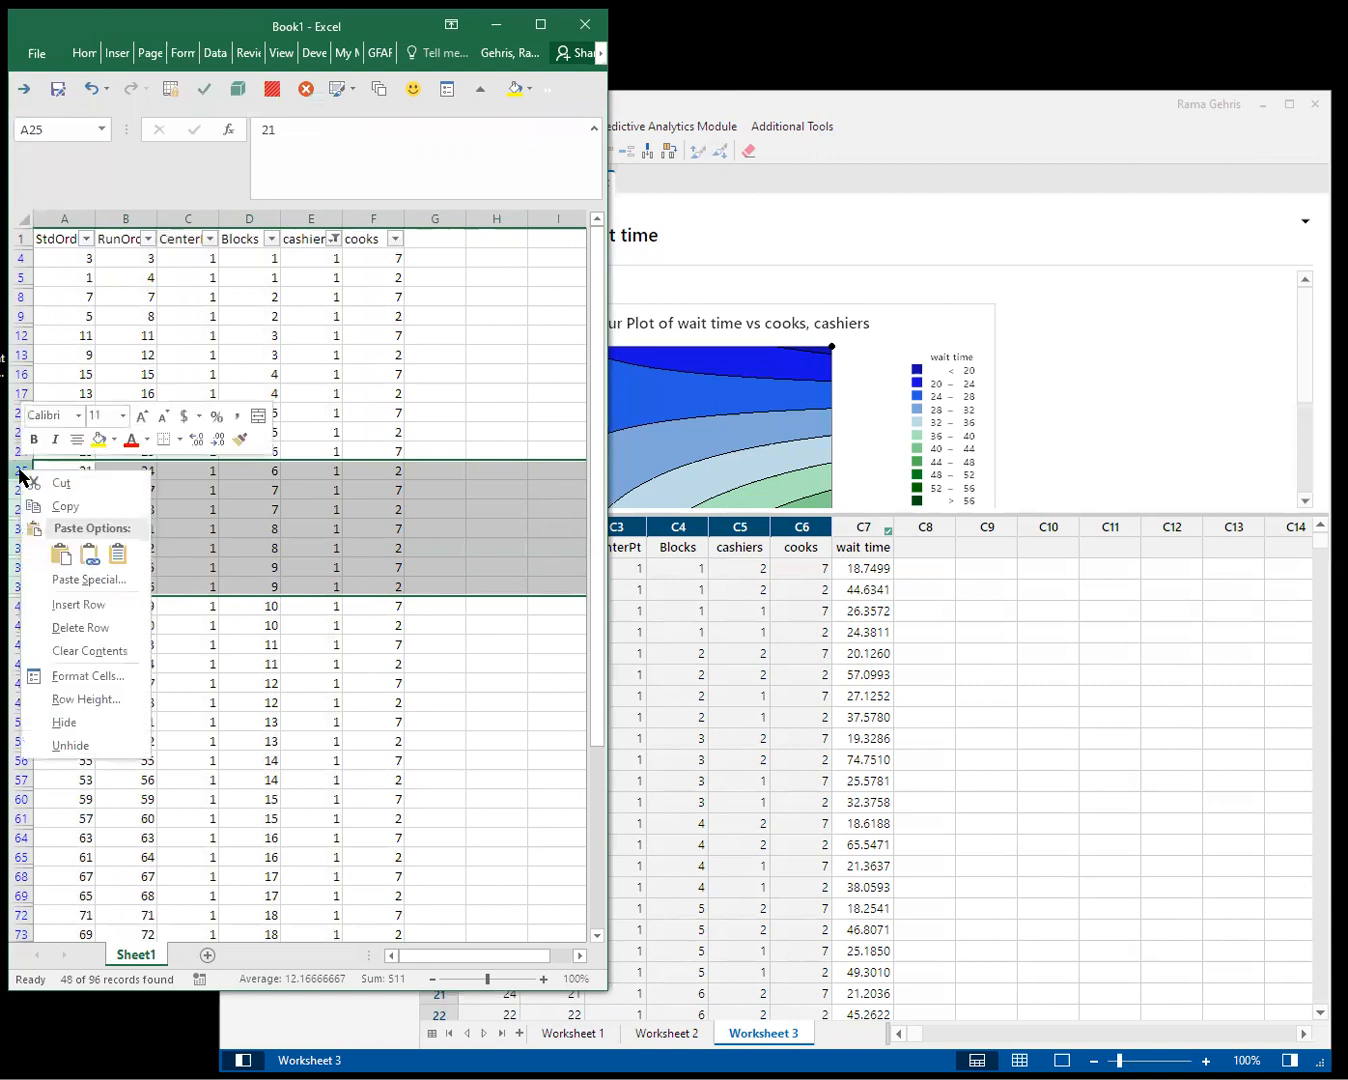
click(80, 627)
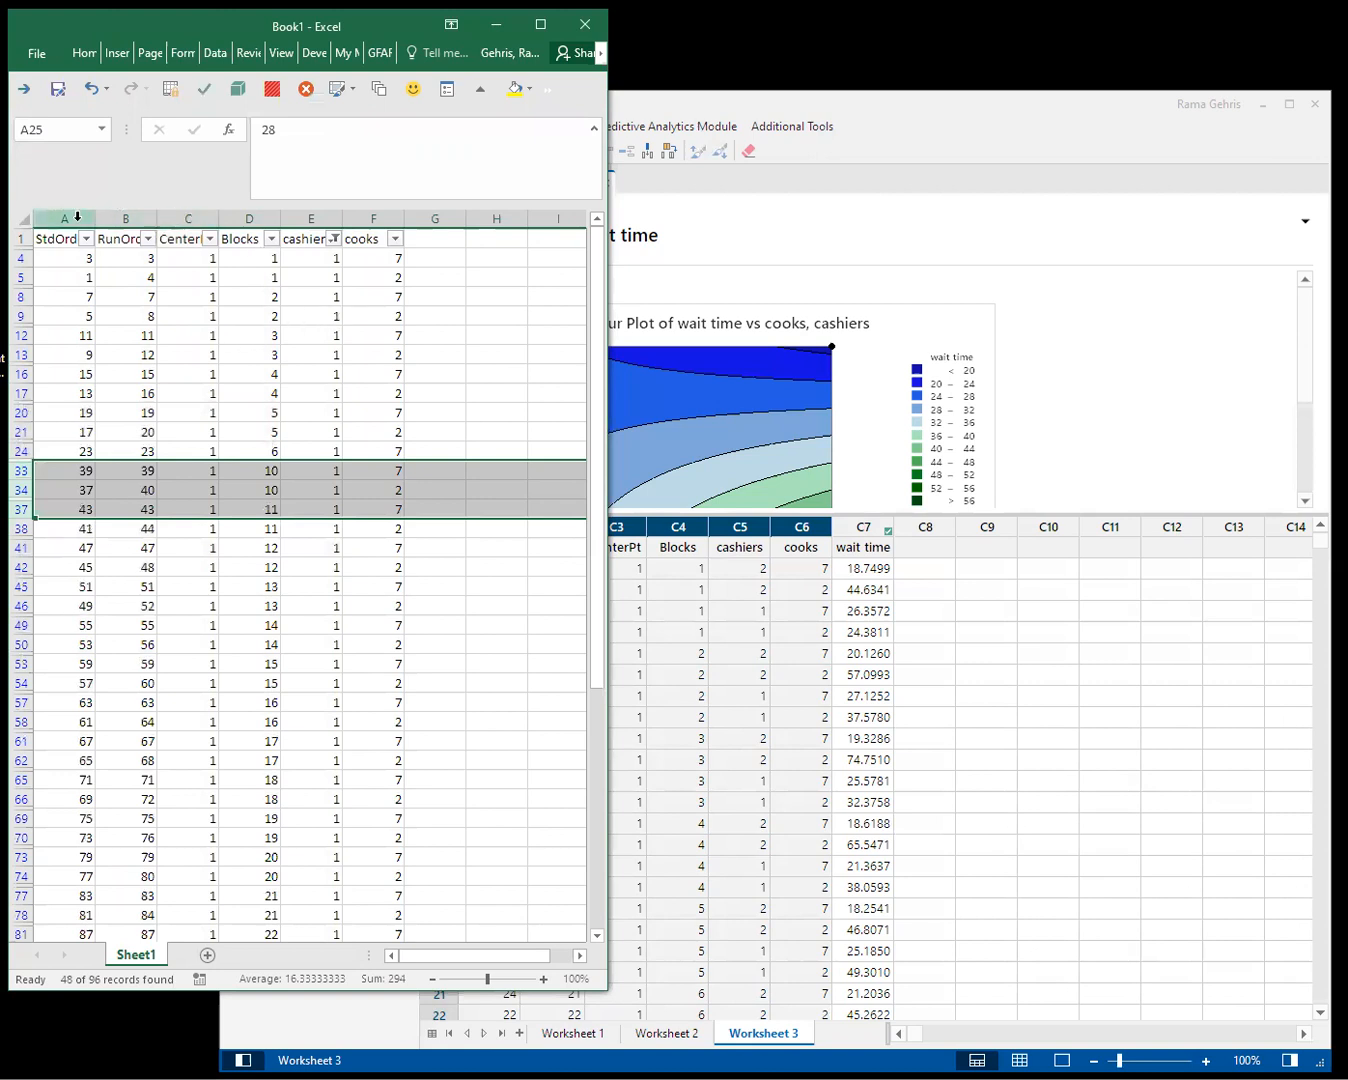
Reset the cashiers filter to select all values
drag(77, 216, 382, 214)
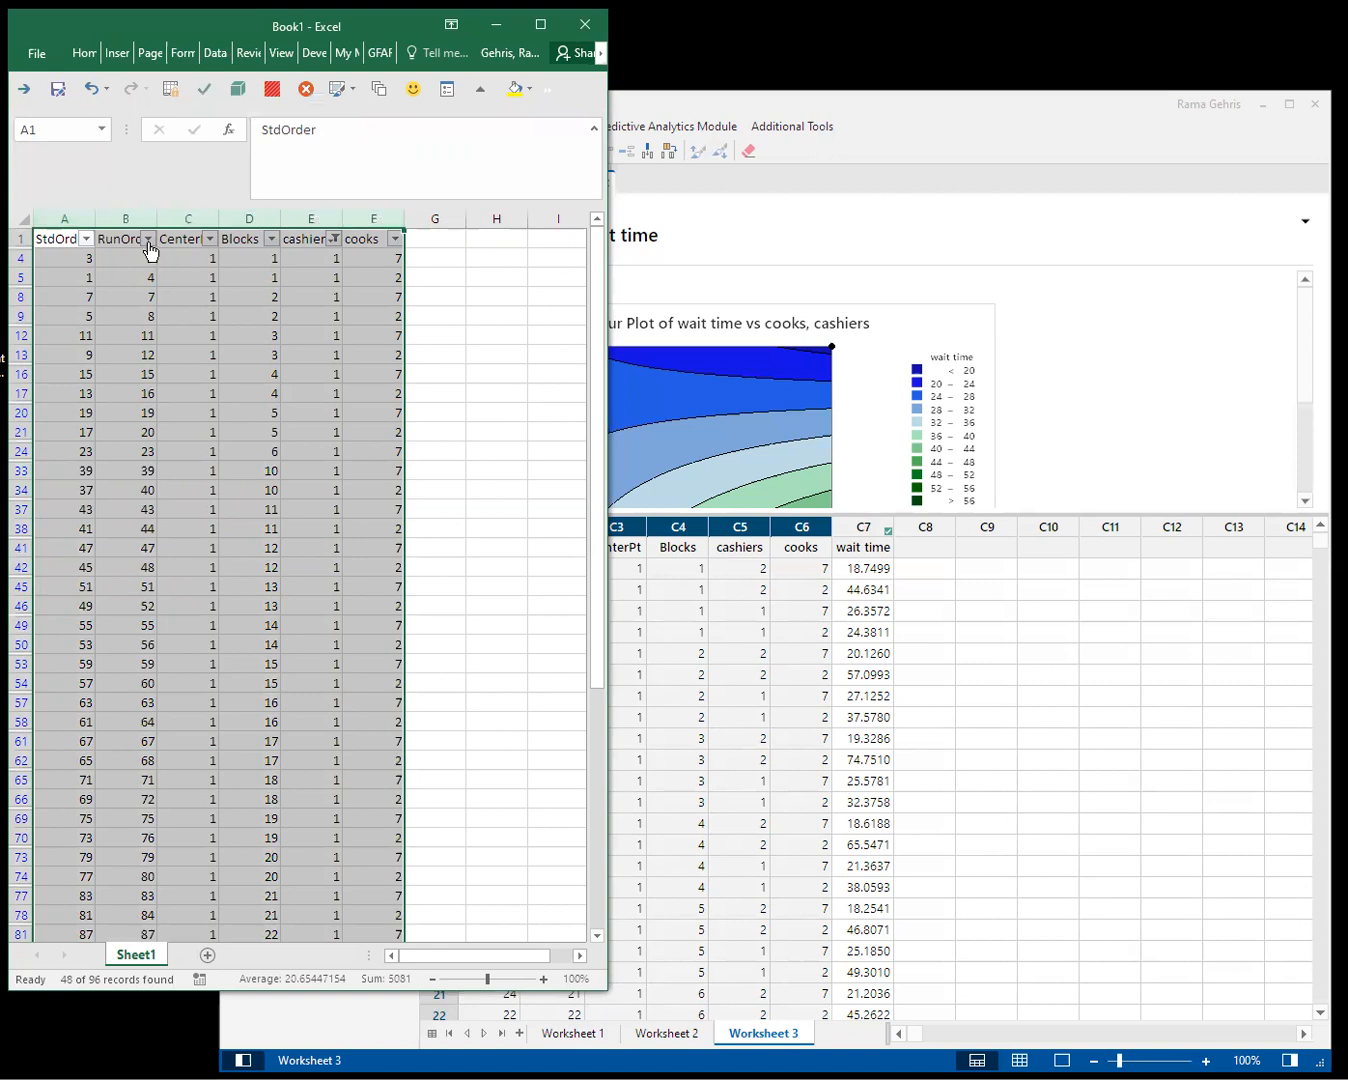
click(15, 239)
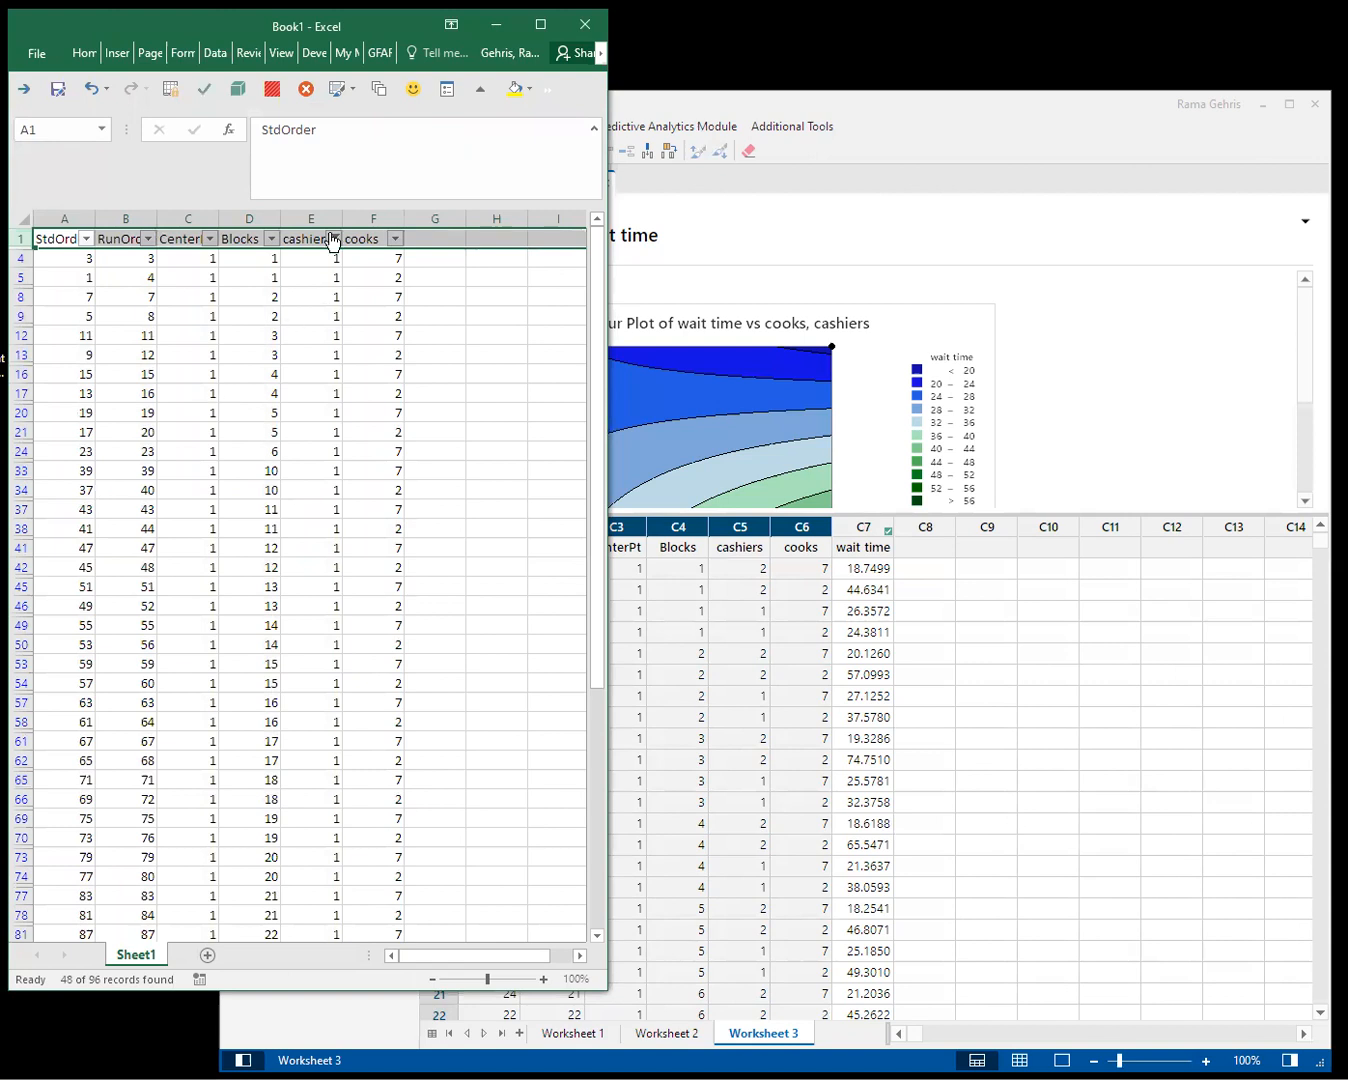
click(335, 240)
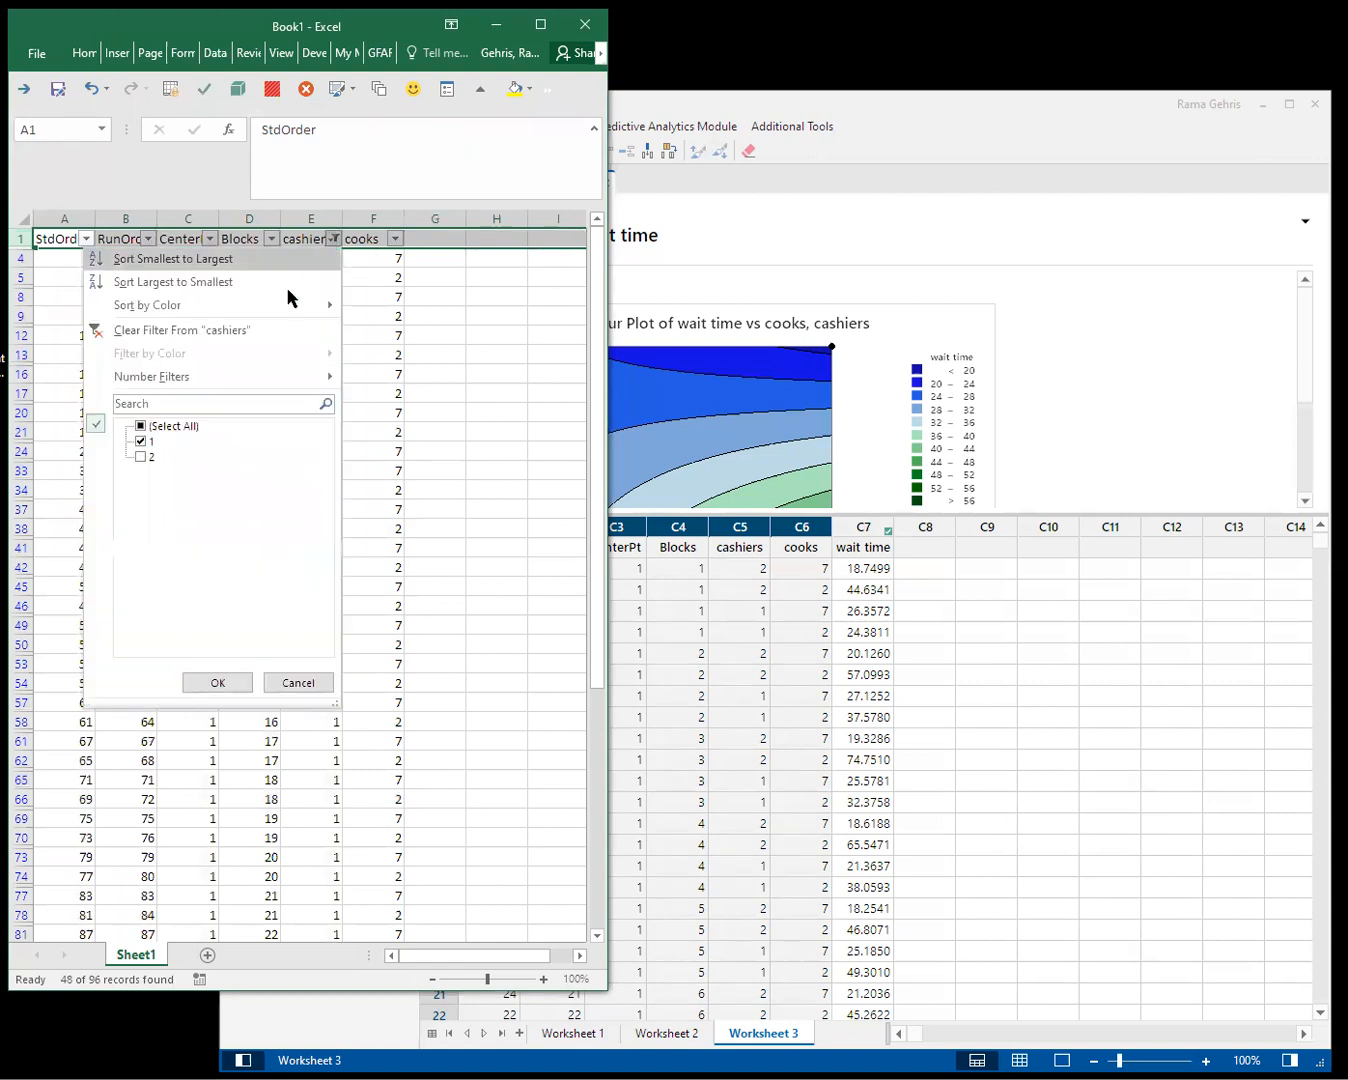
click(141, 427)
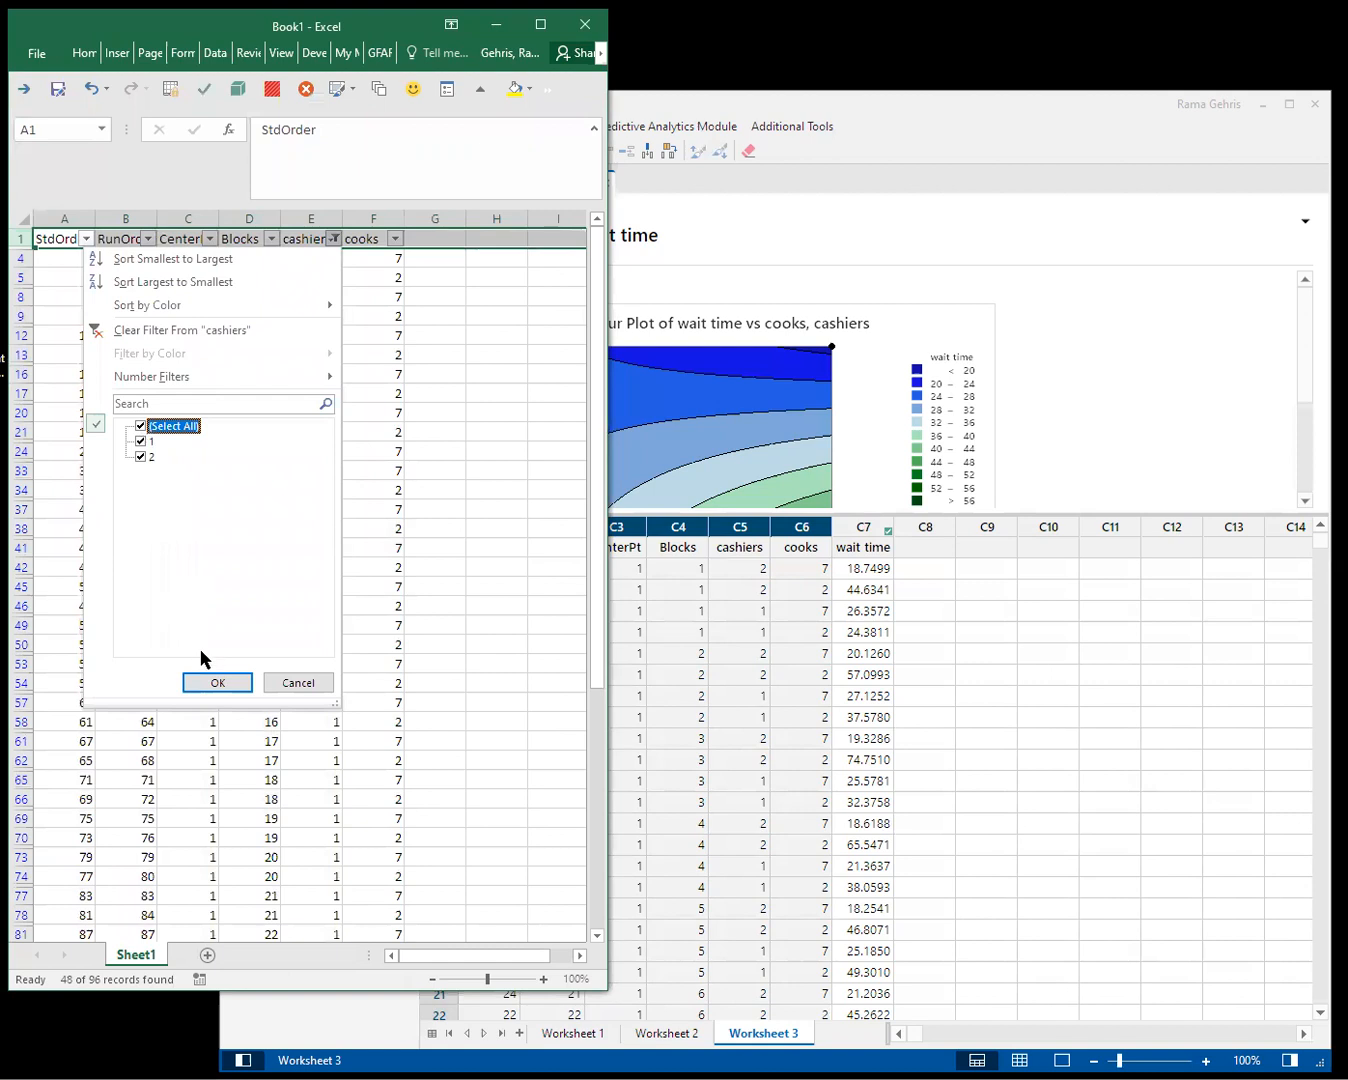
click(216, 683)
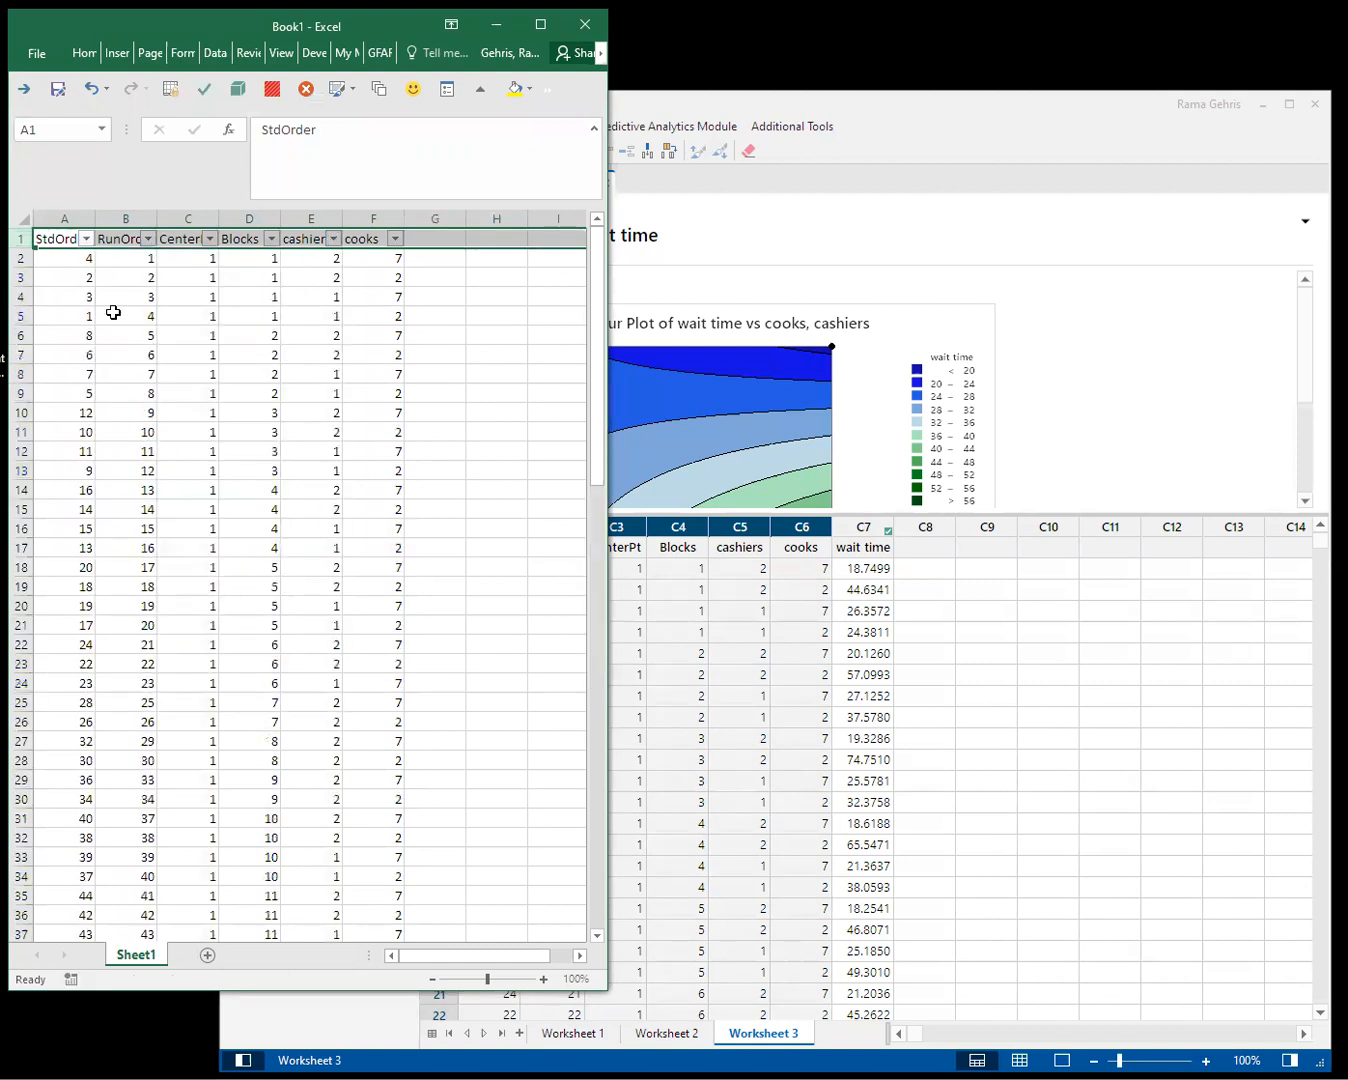
Copy Excel columns A through F, switch to Minitab, and paste them into a new worksheet starting at the C1 header cell
drag(67, 211, 370, 213)
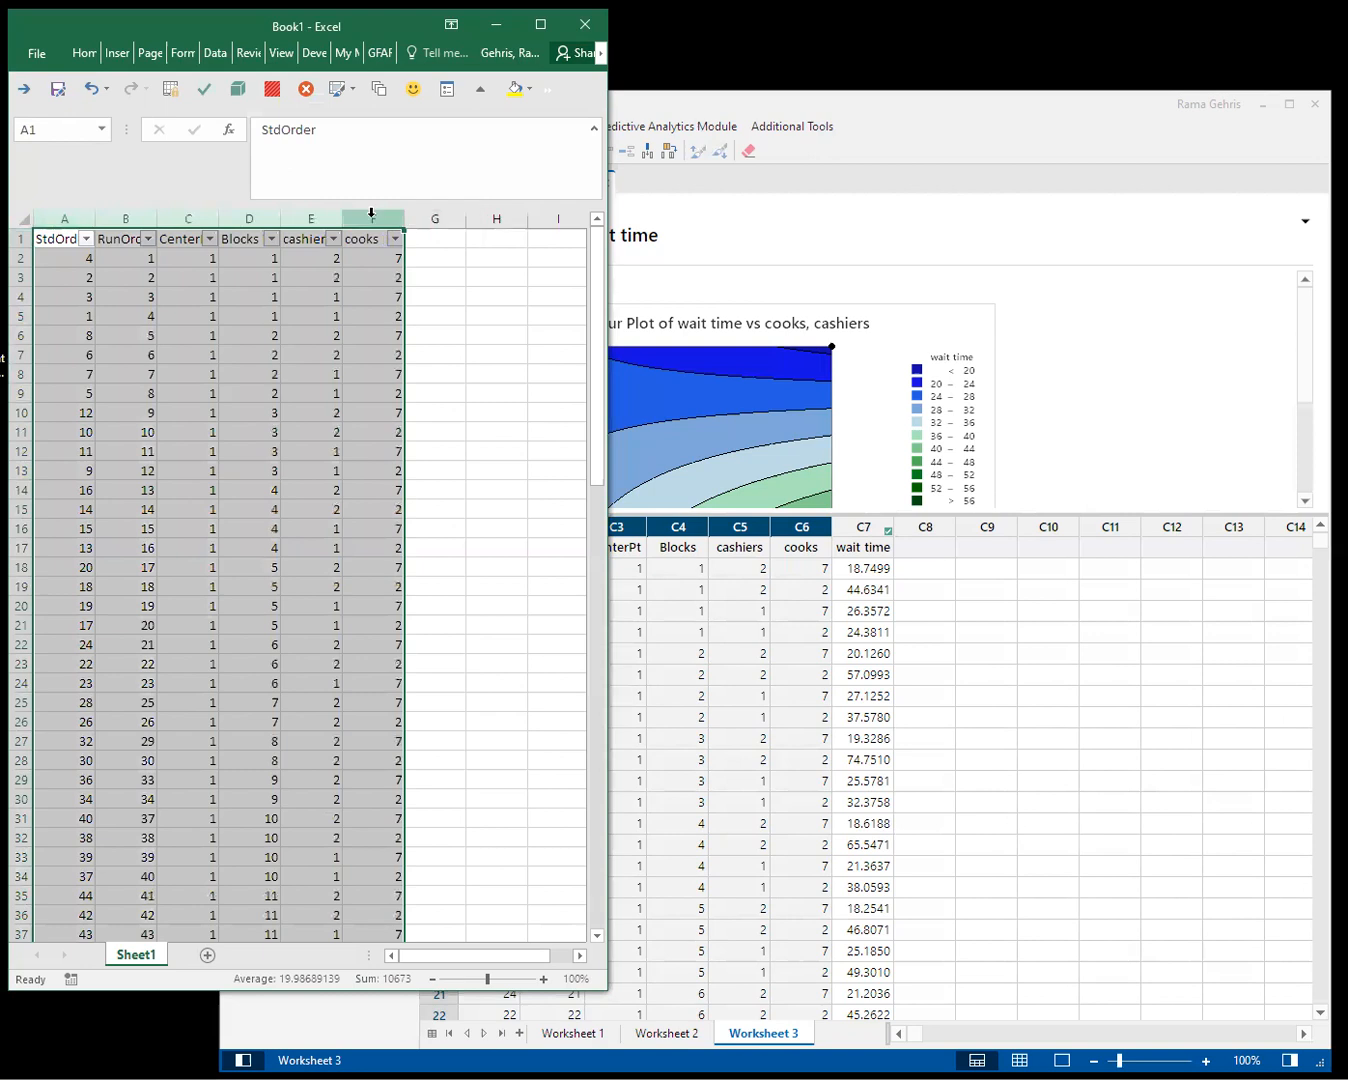
right_click(371, 213)
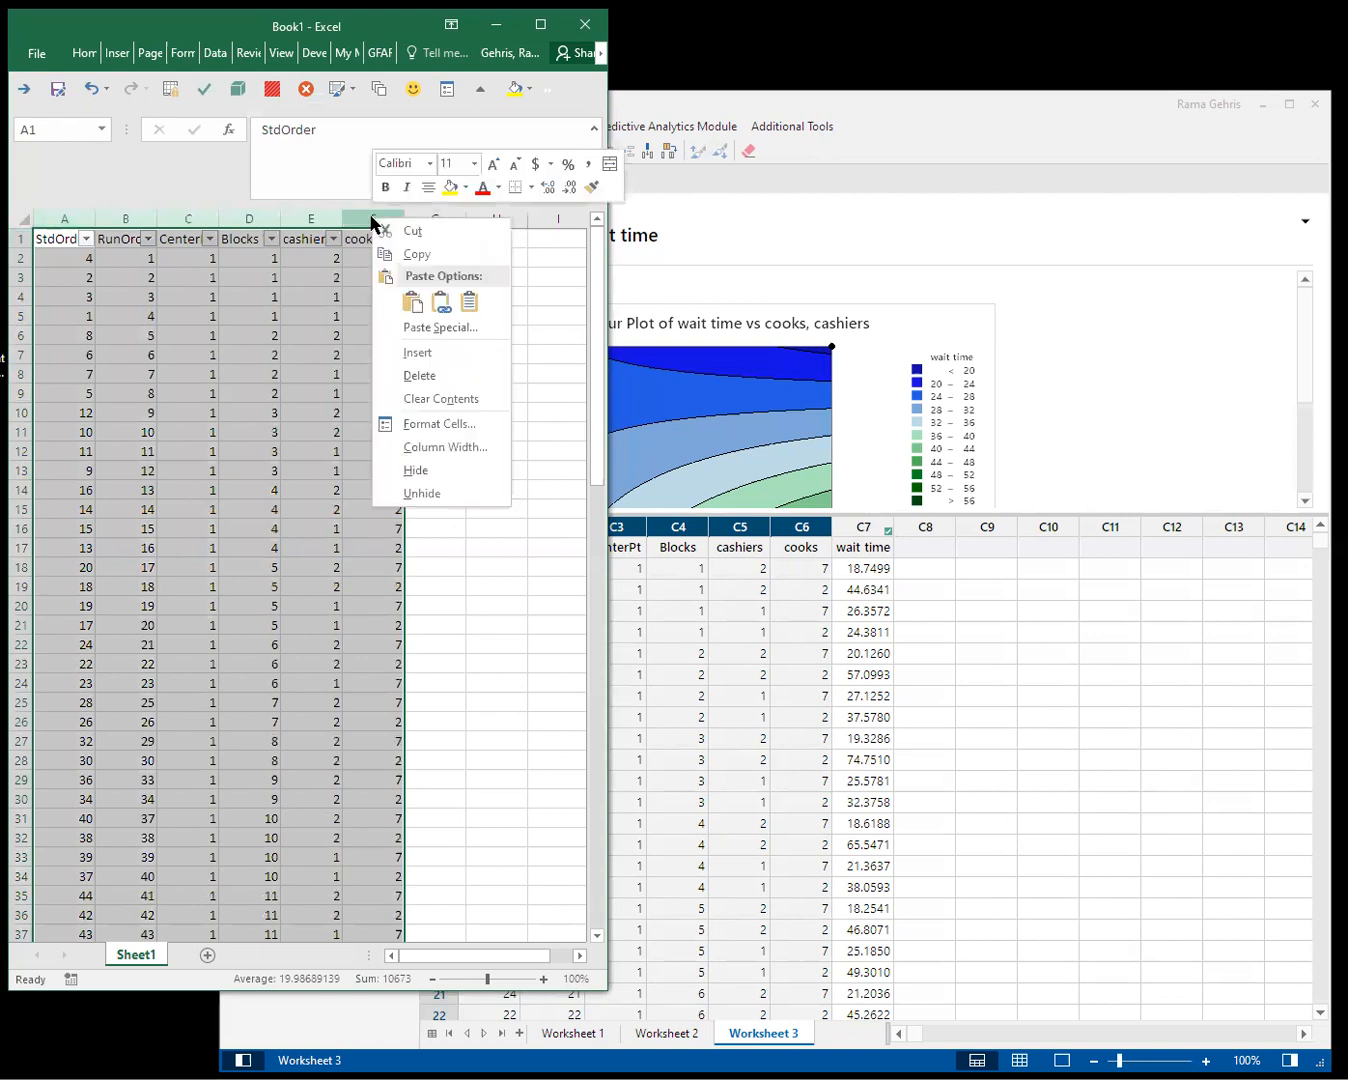
click(393, 256)
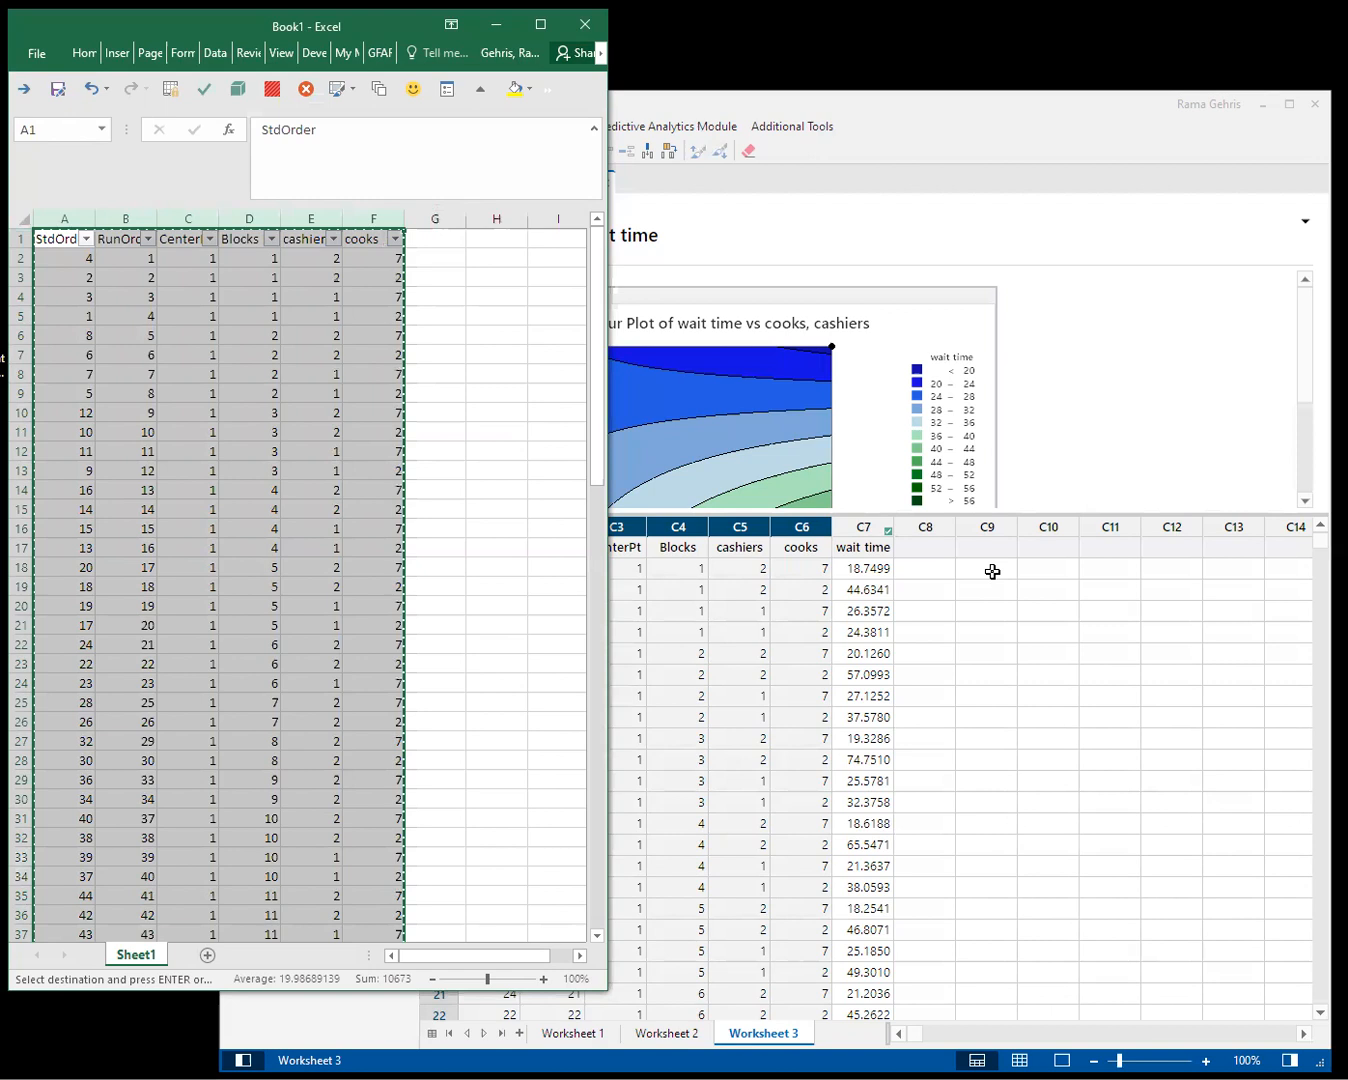
click(1024, 721)
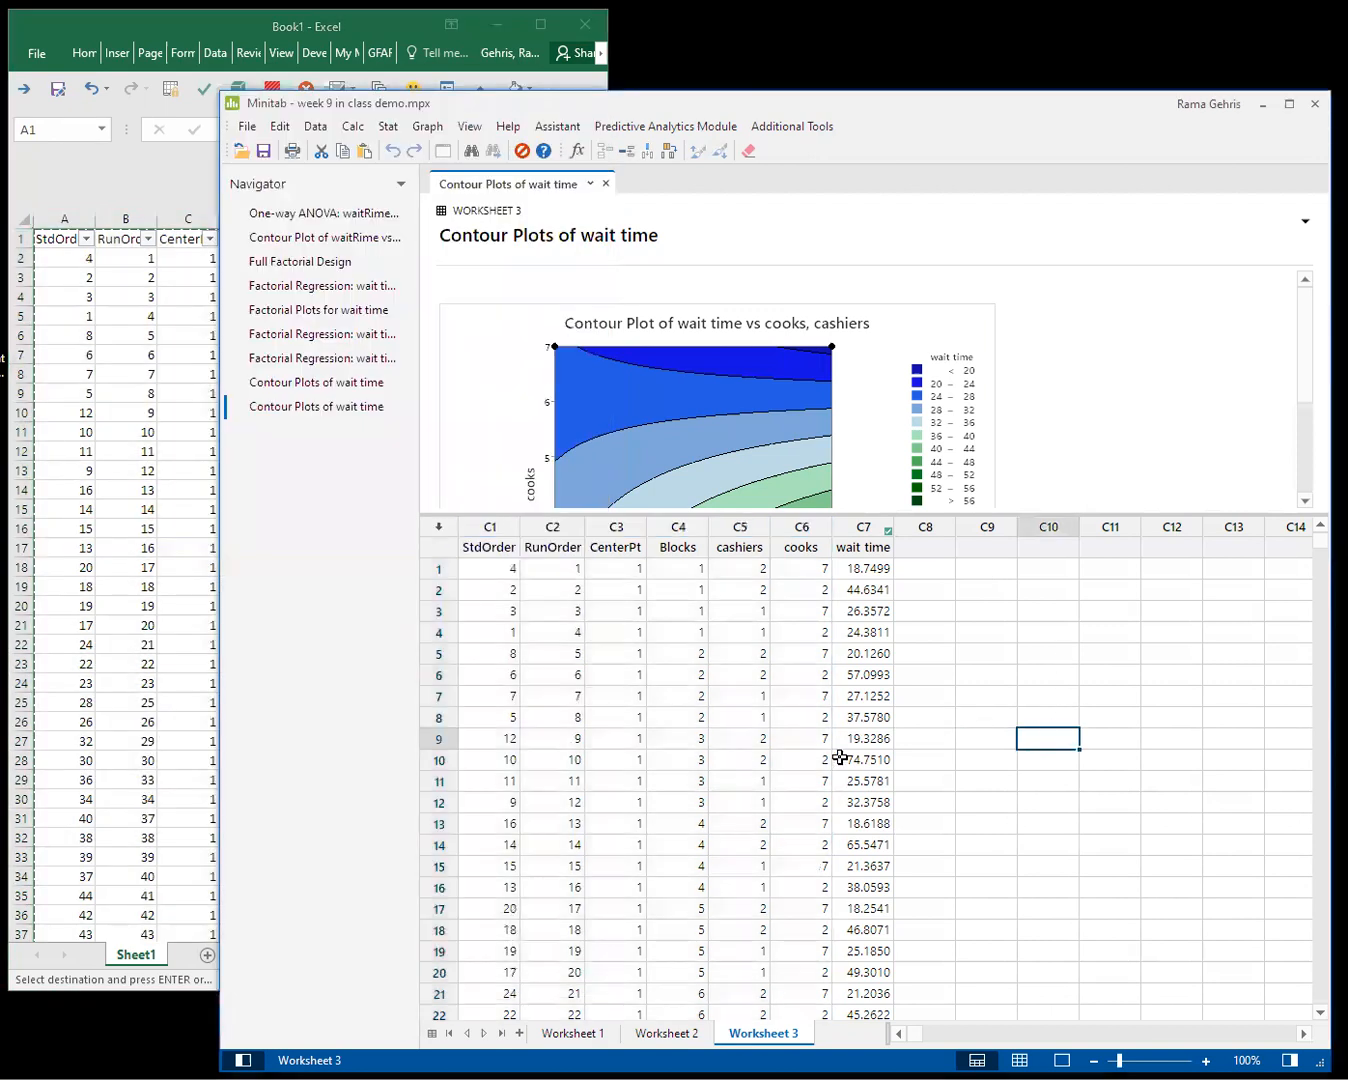
click(519, 1034)
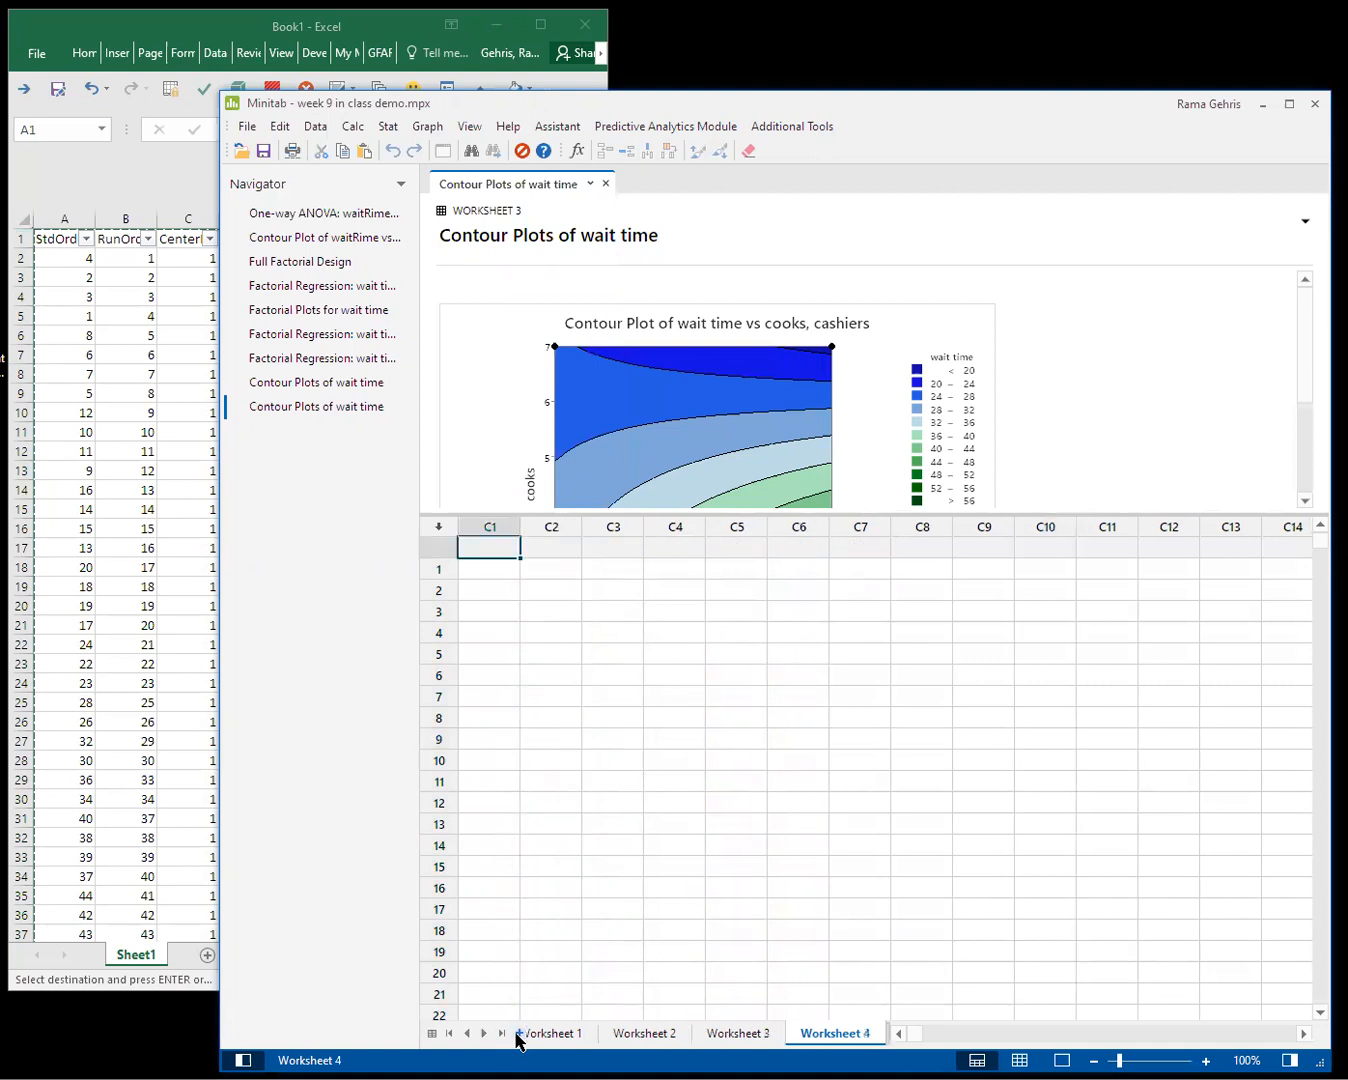
right_click(497, 546)
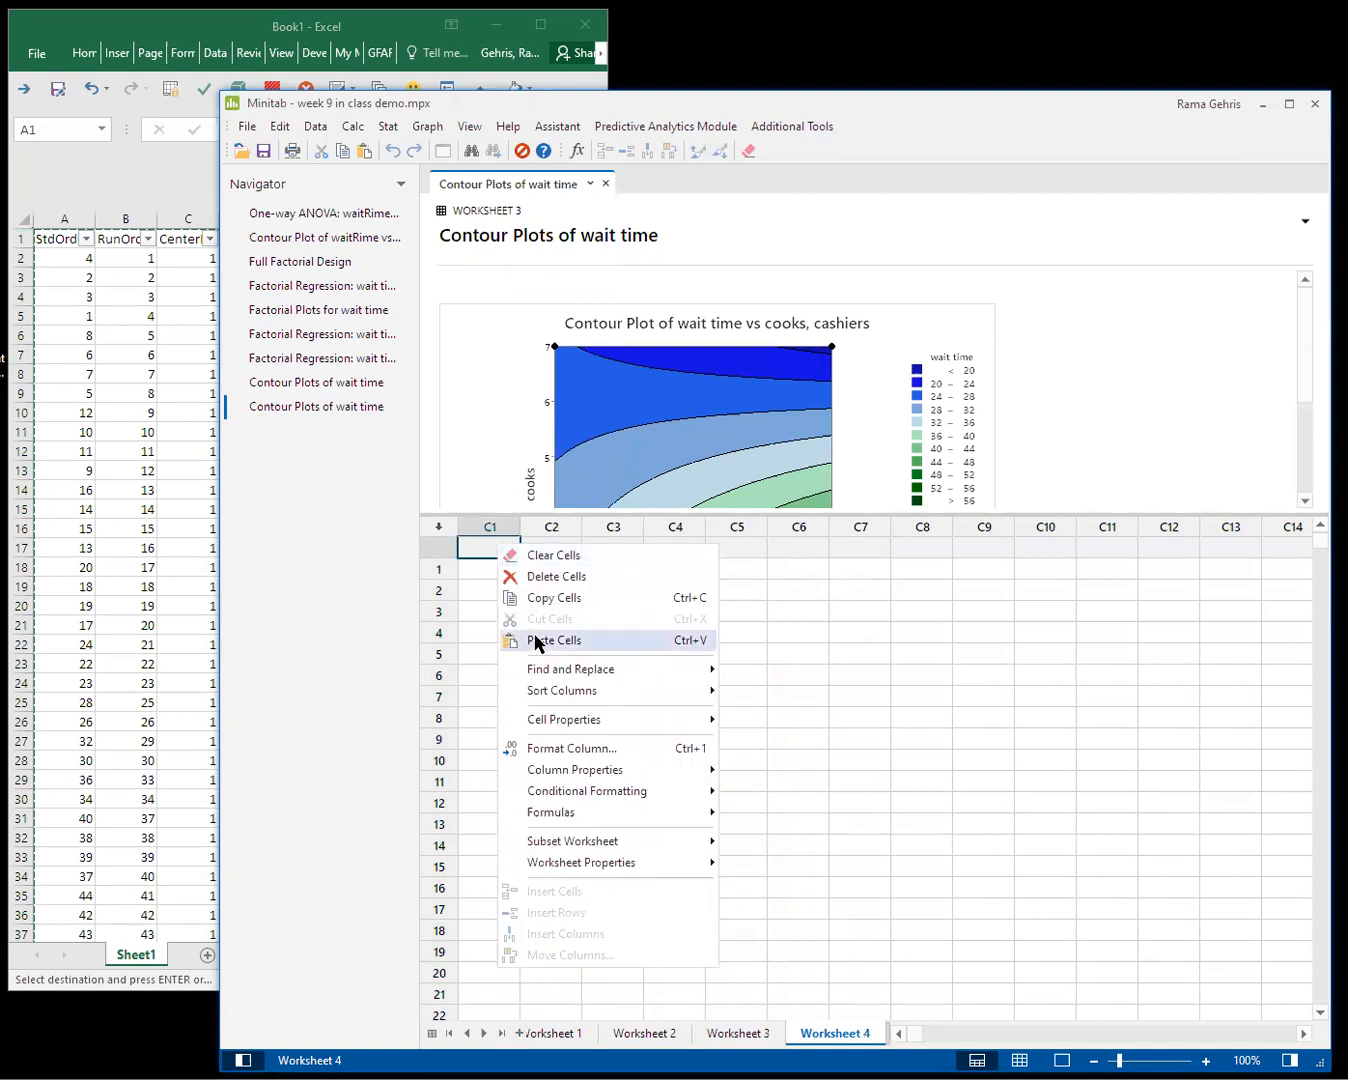
click(533, 641)
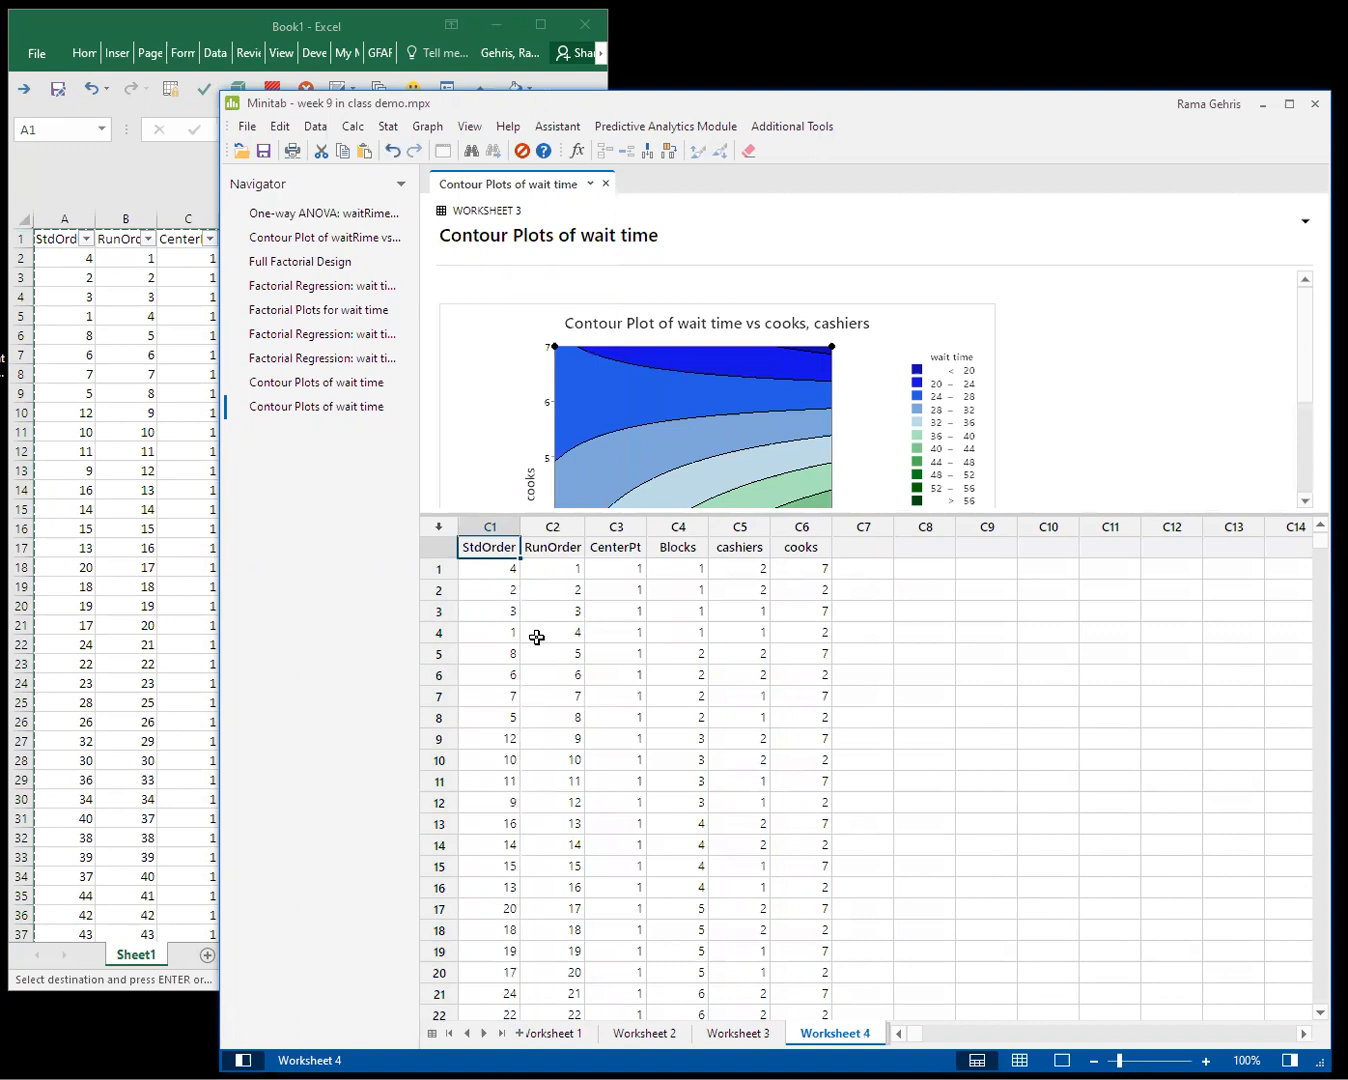
Start Analyze Factorial Design, agree to provide the design information, and assign cashiers and cooks as factors of the custom 2-level design
click(387, 133)
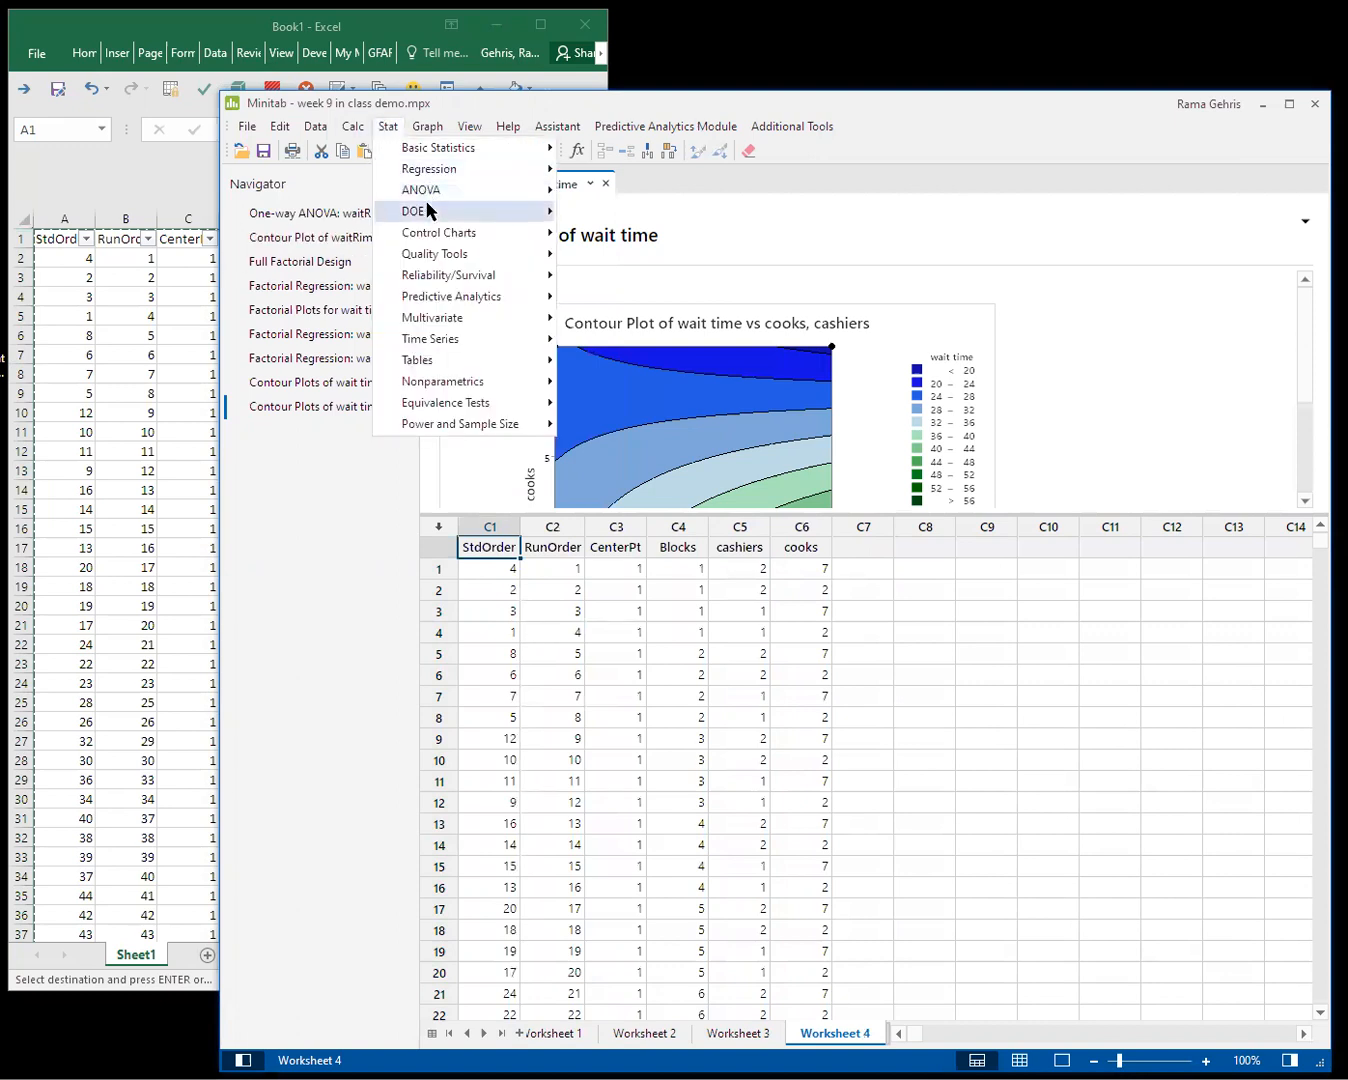
mouse_move(427, 209)
mouse_move(634, 229)
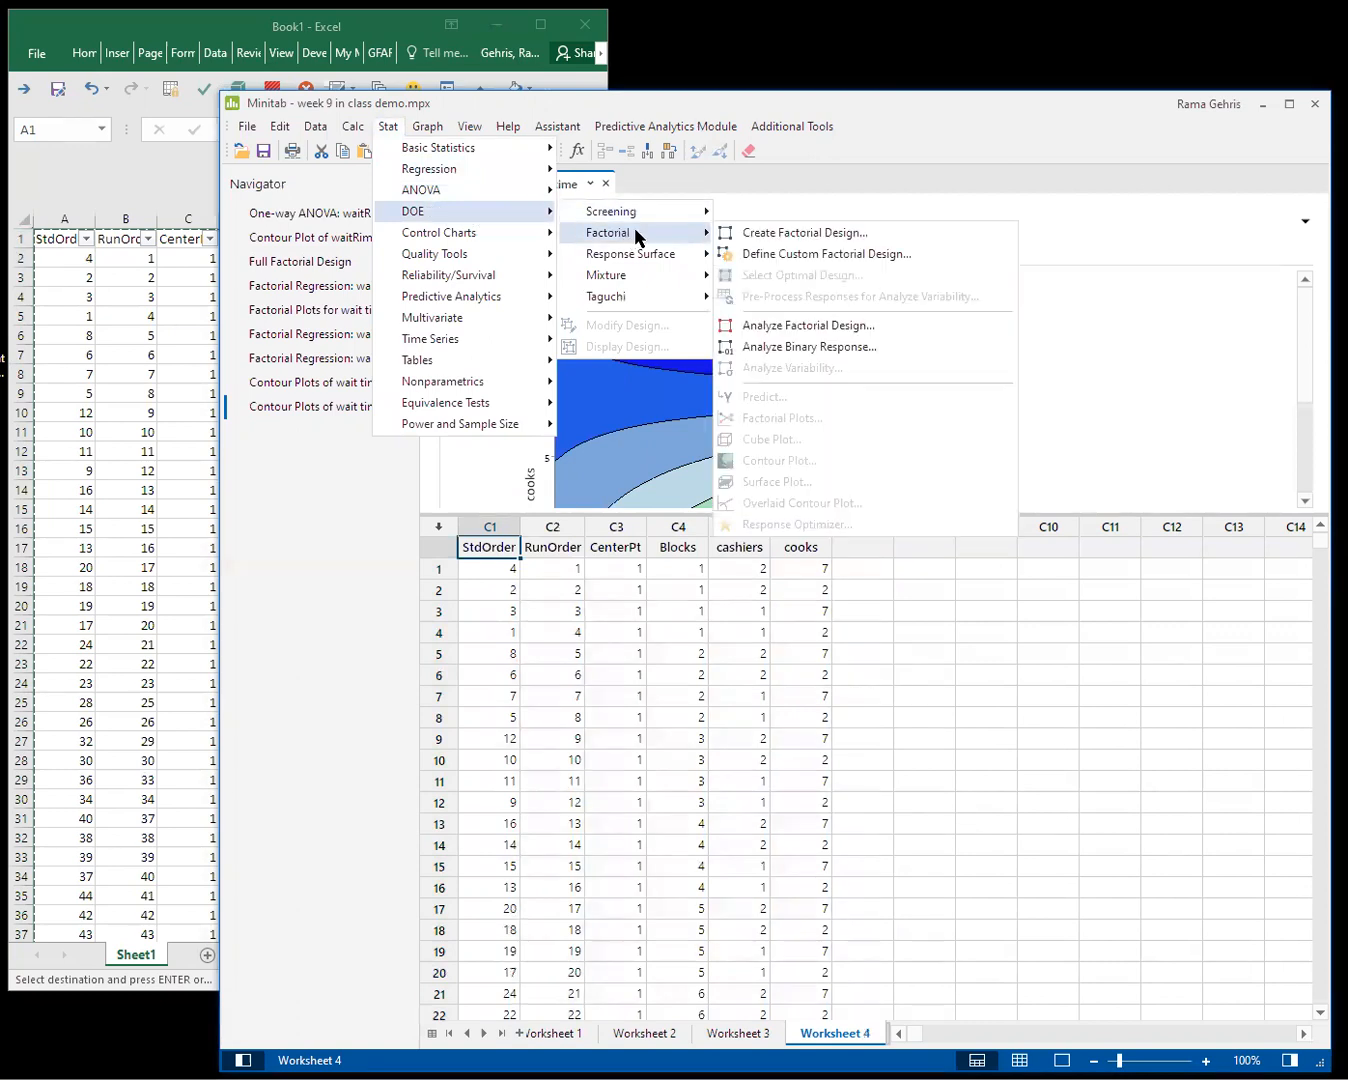
click(806, 326)
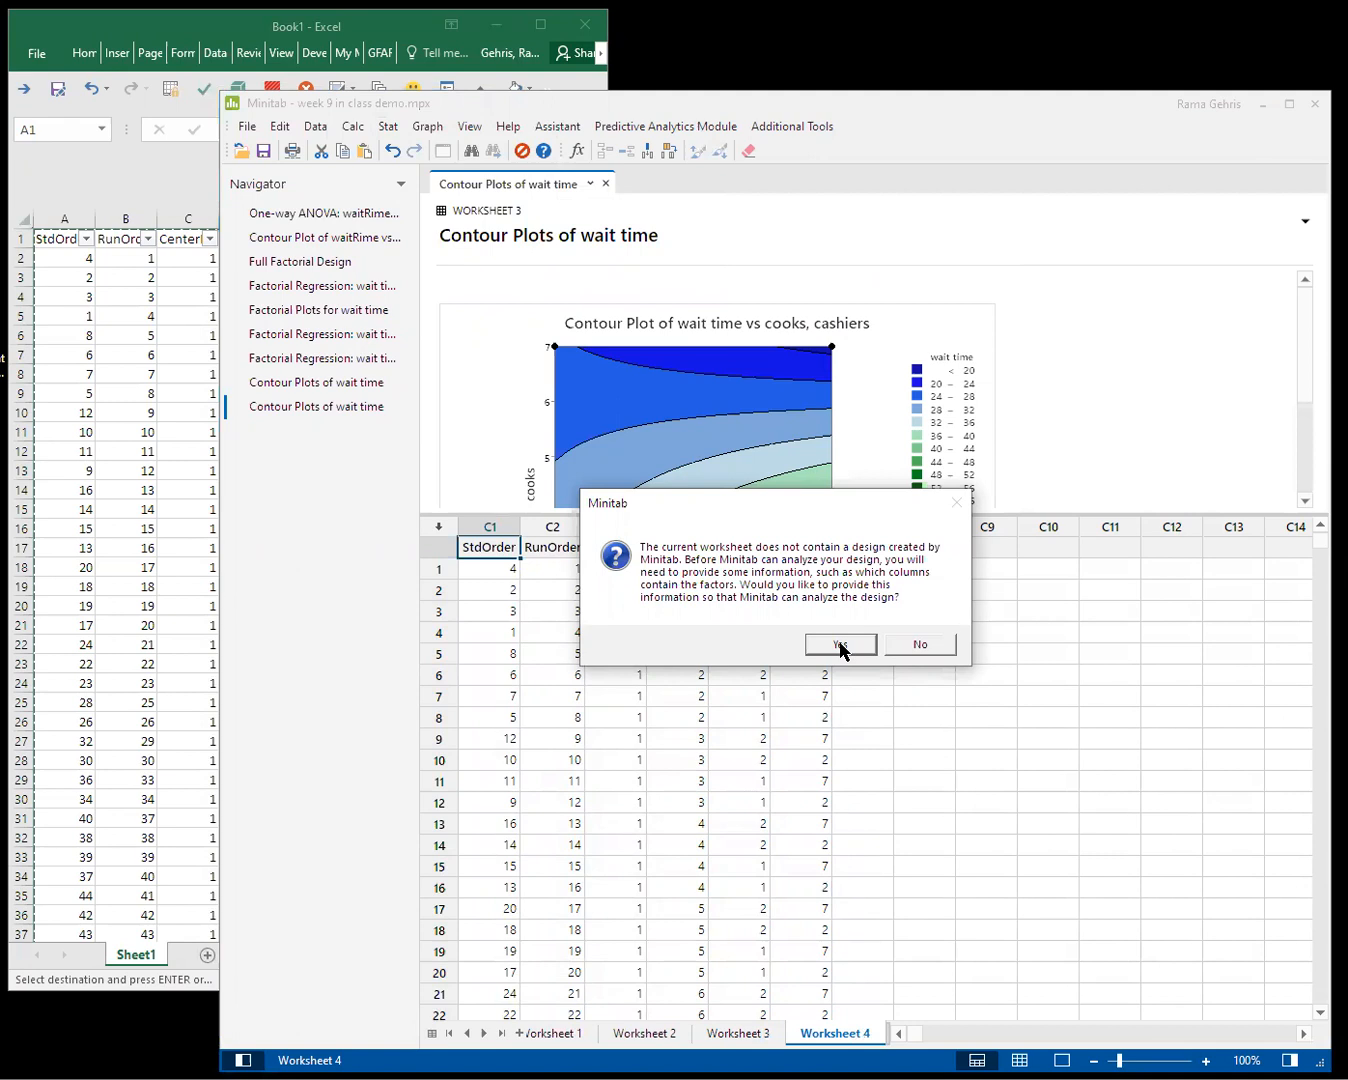
click(840, 646)
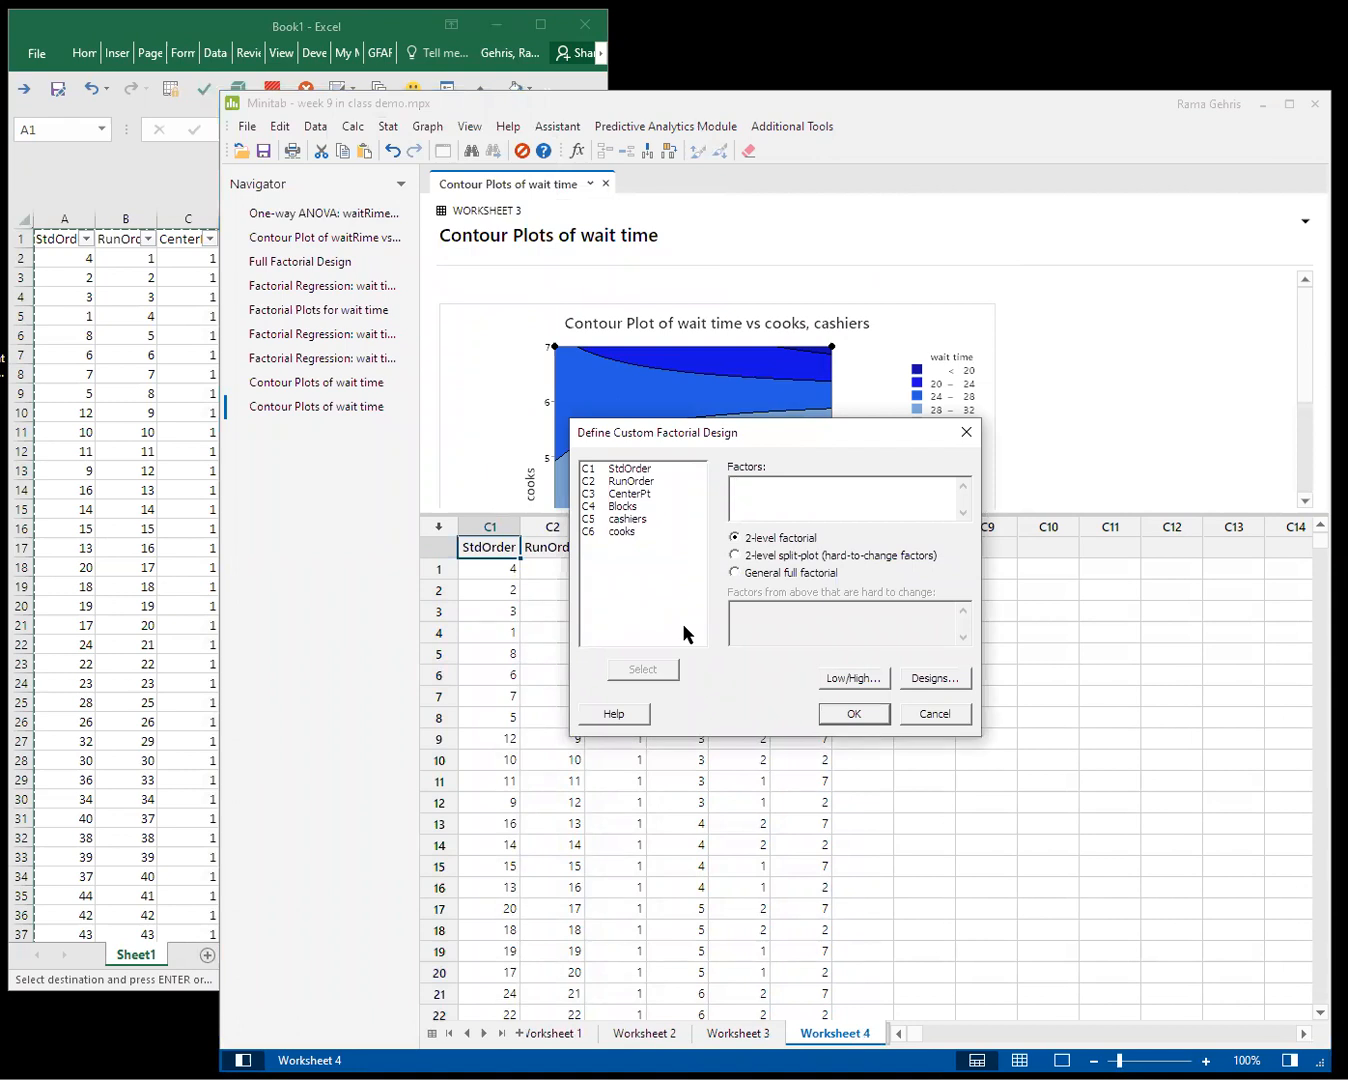
click(630, 520)
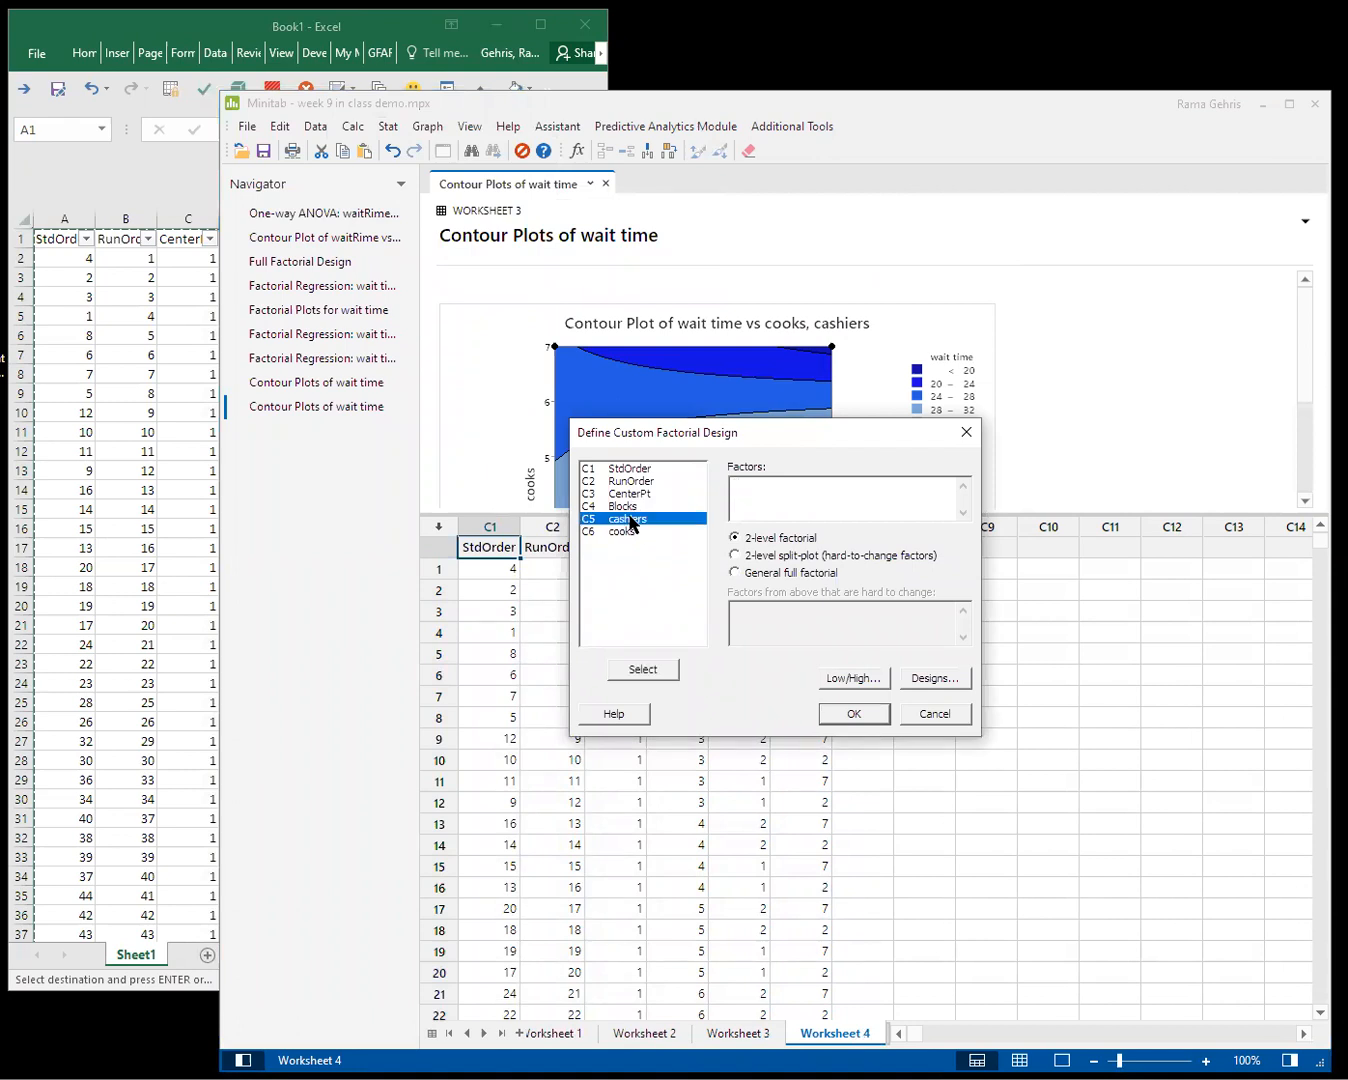
click(643, 670)
click(625, 531)
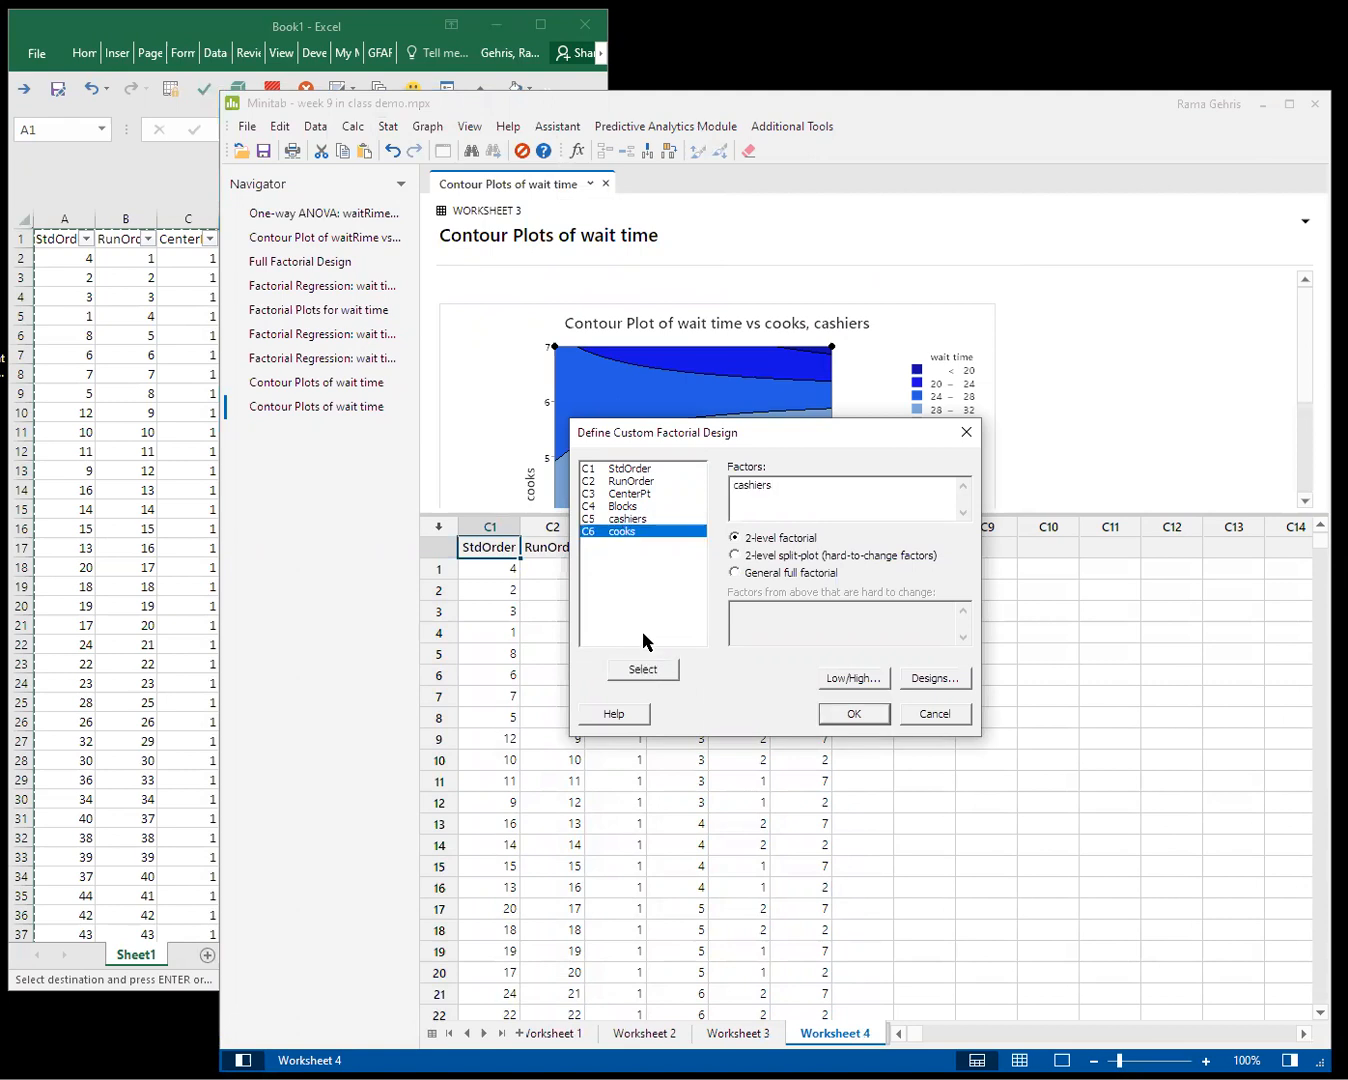
click(645, 669)
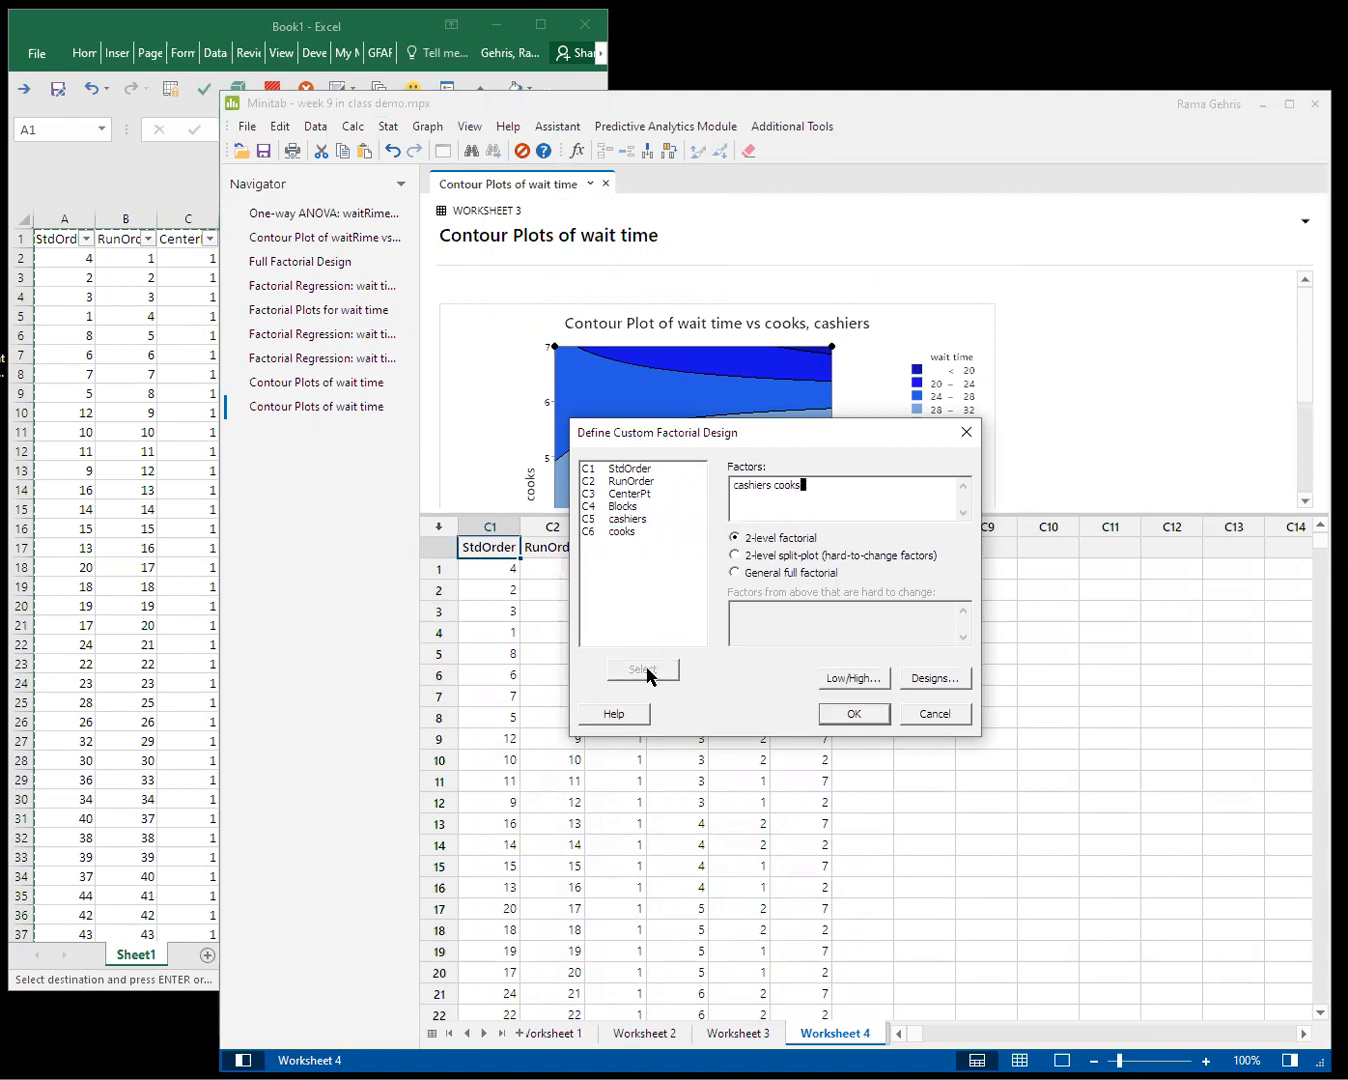
Finish the custom design with uncoded levels 1–2 for cashiers and 2–7 for cooks, standard and run order from the data, no center points or blocks
click(856, 679)
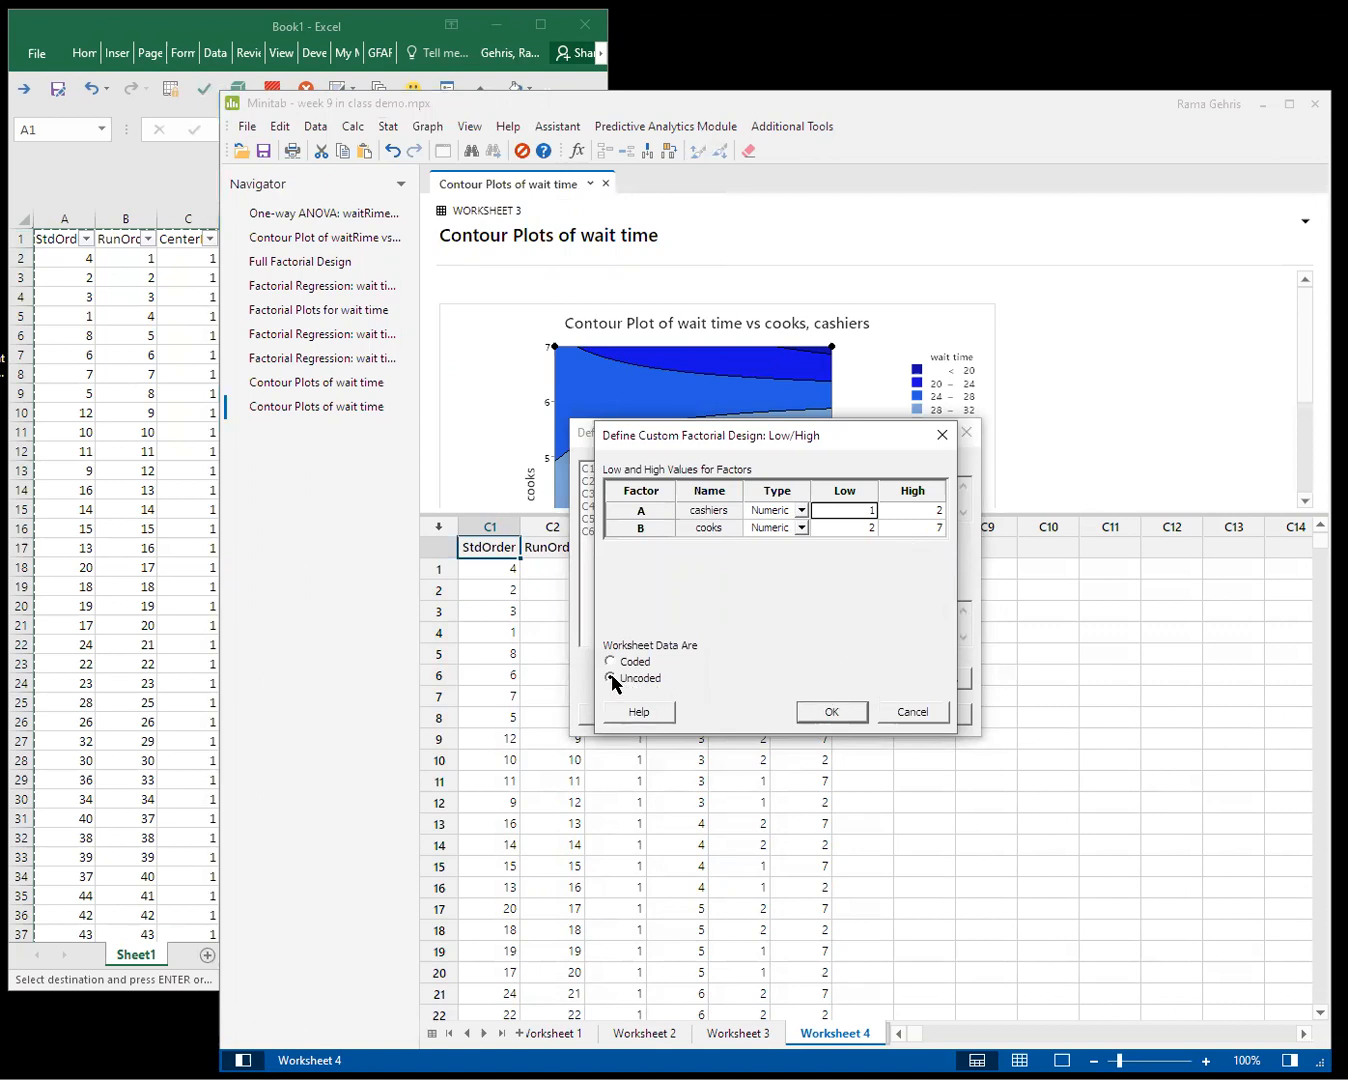
click(843, 710)
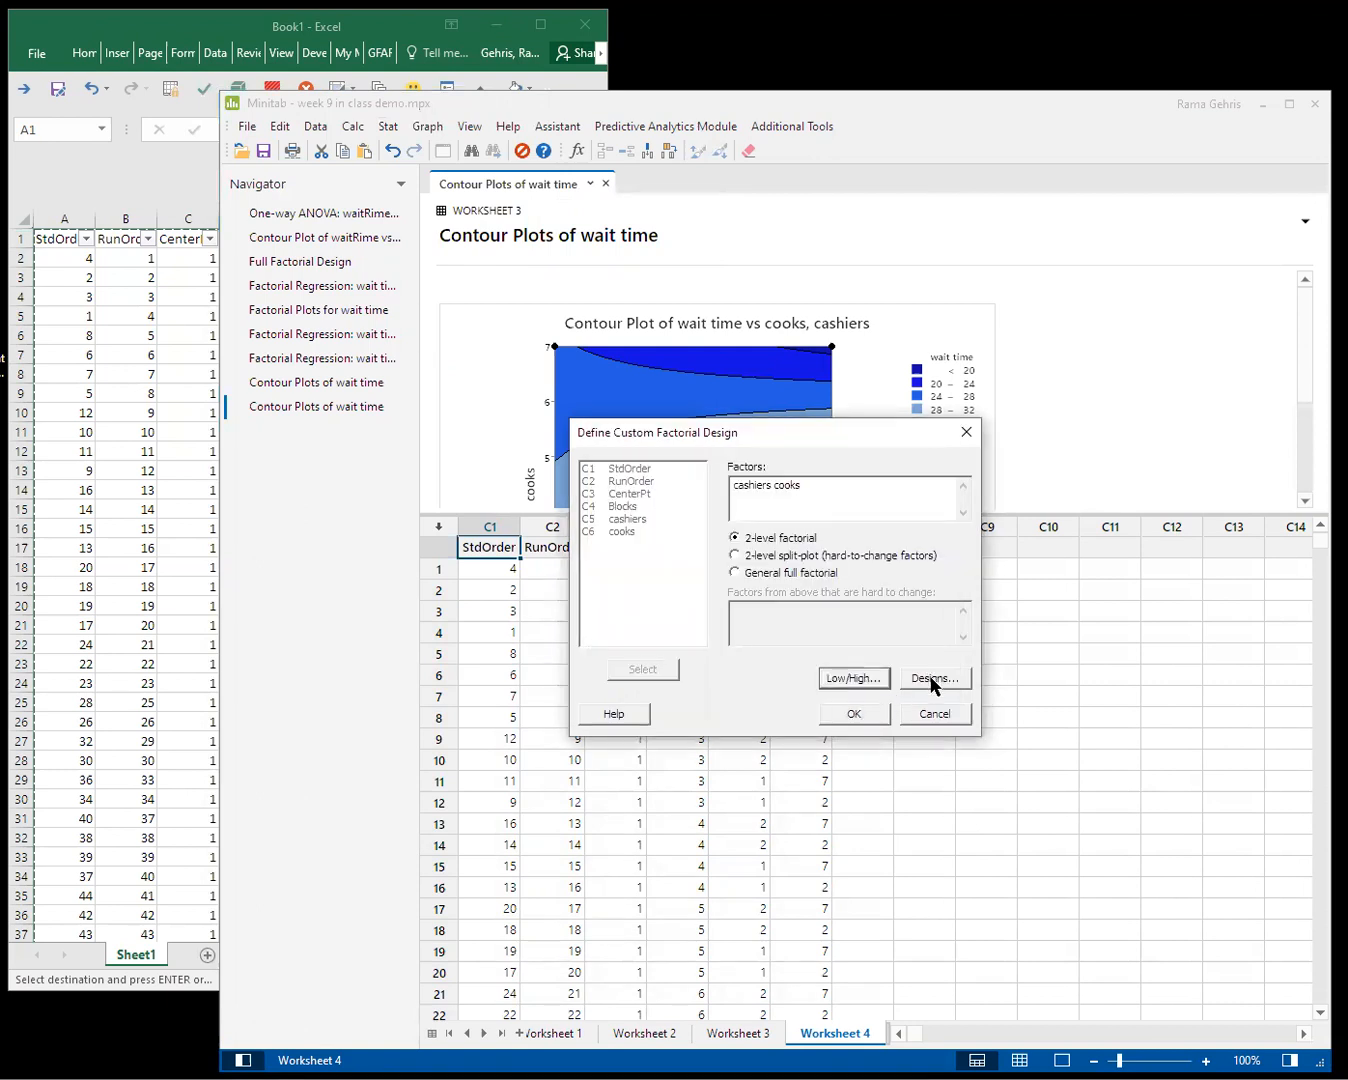
click(930, 678)
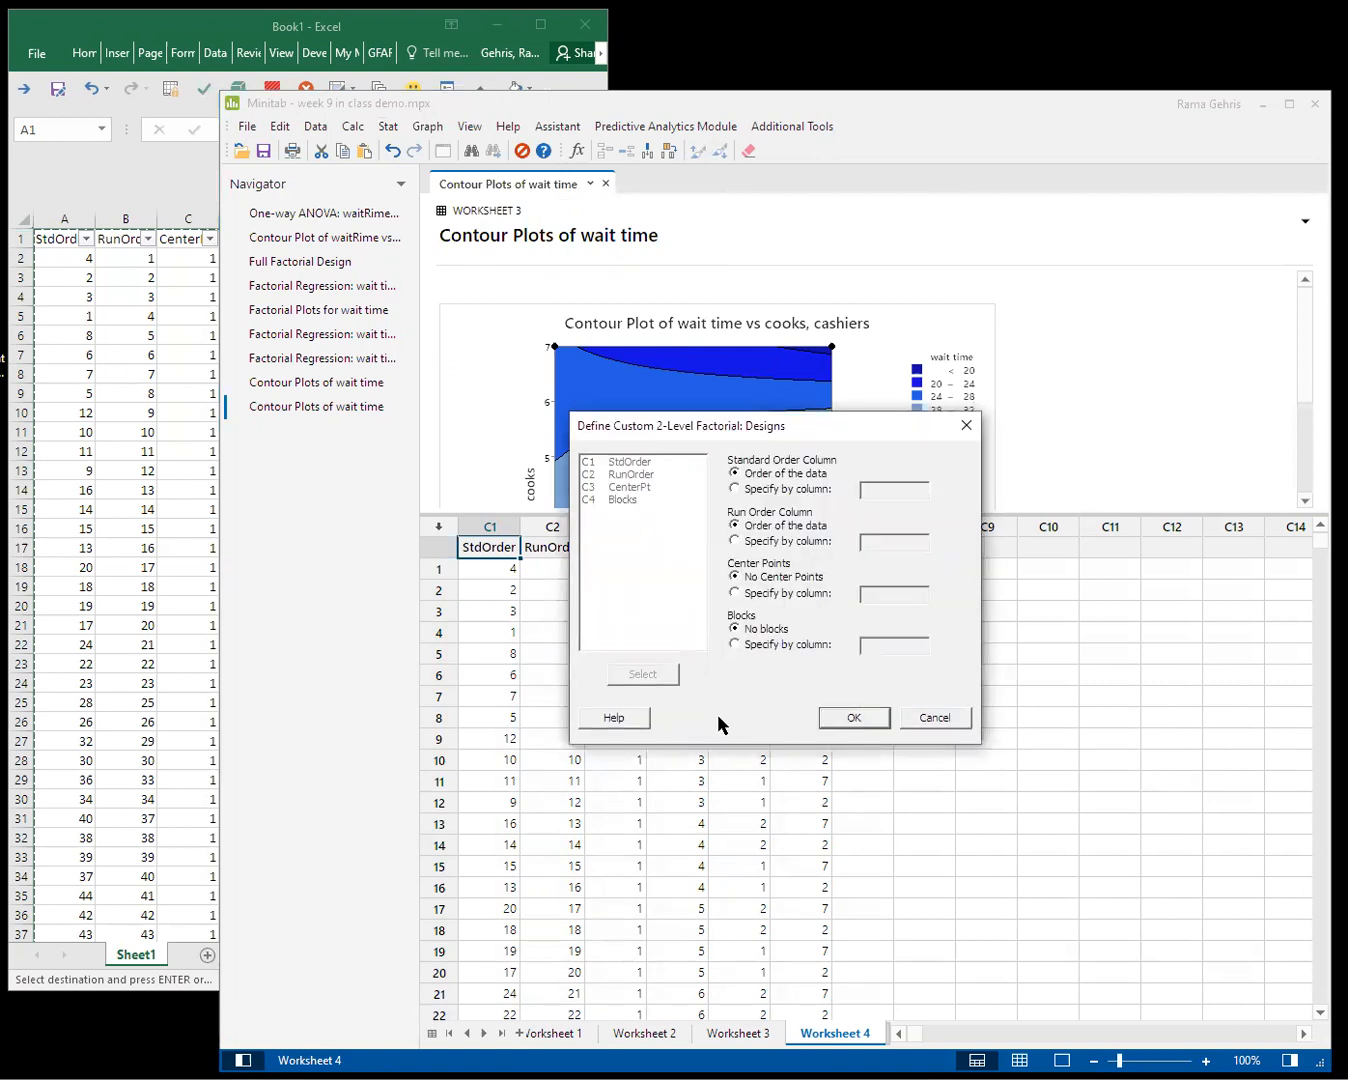
click(848, 720)
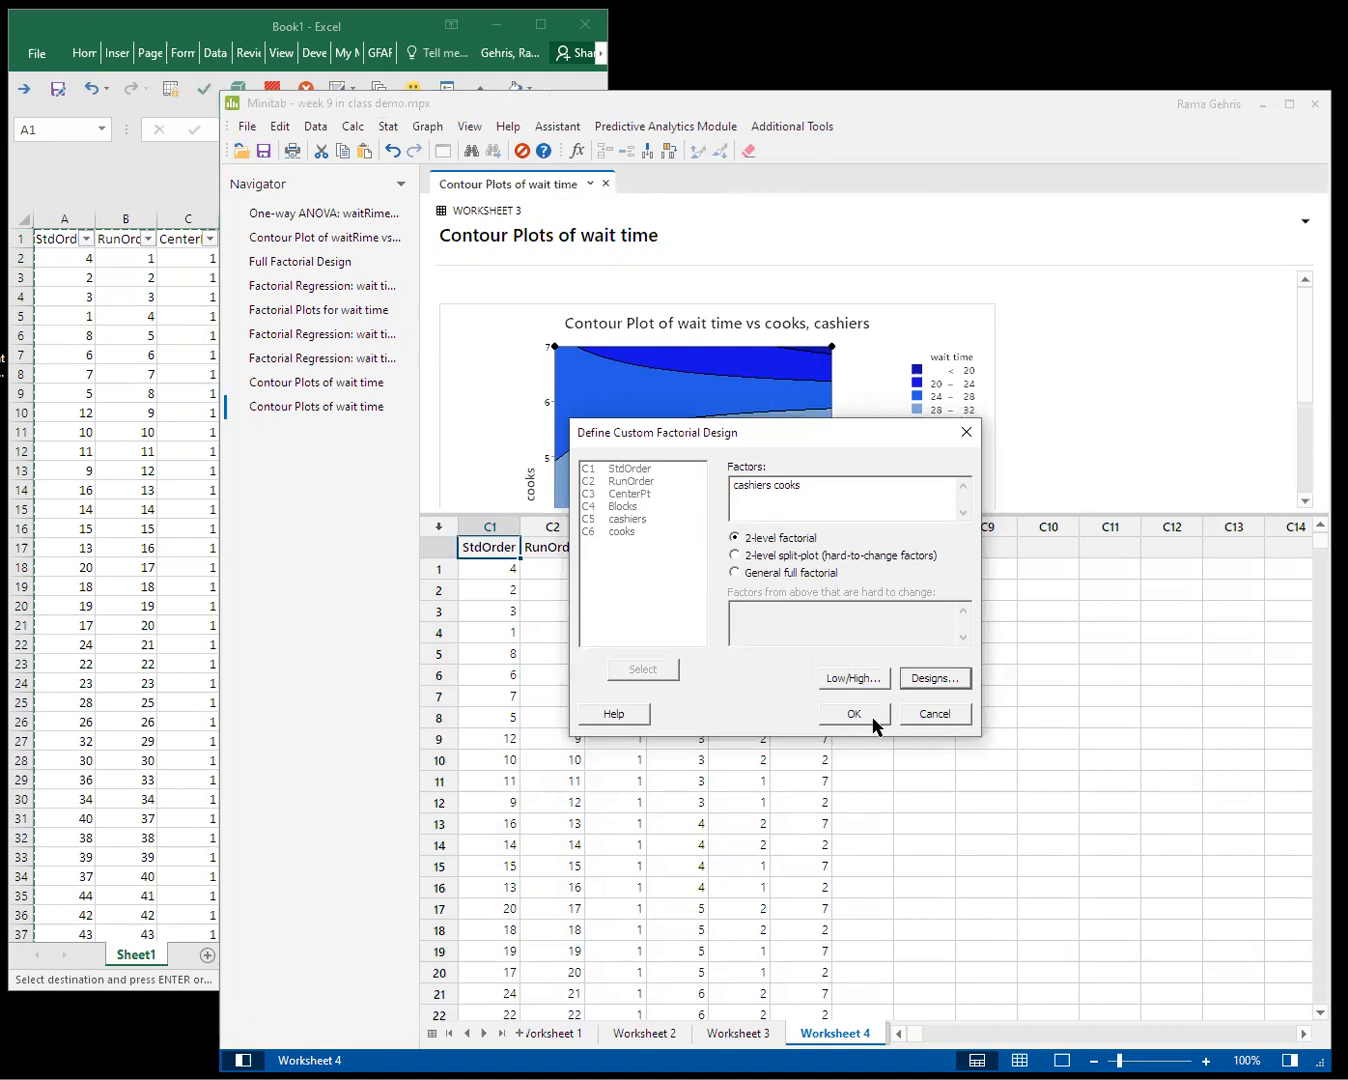
click(842, 709)
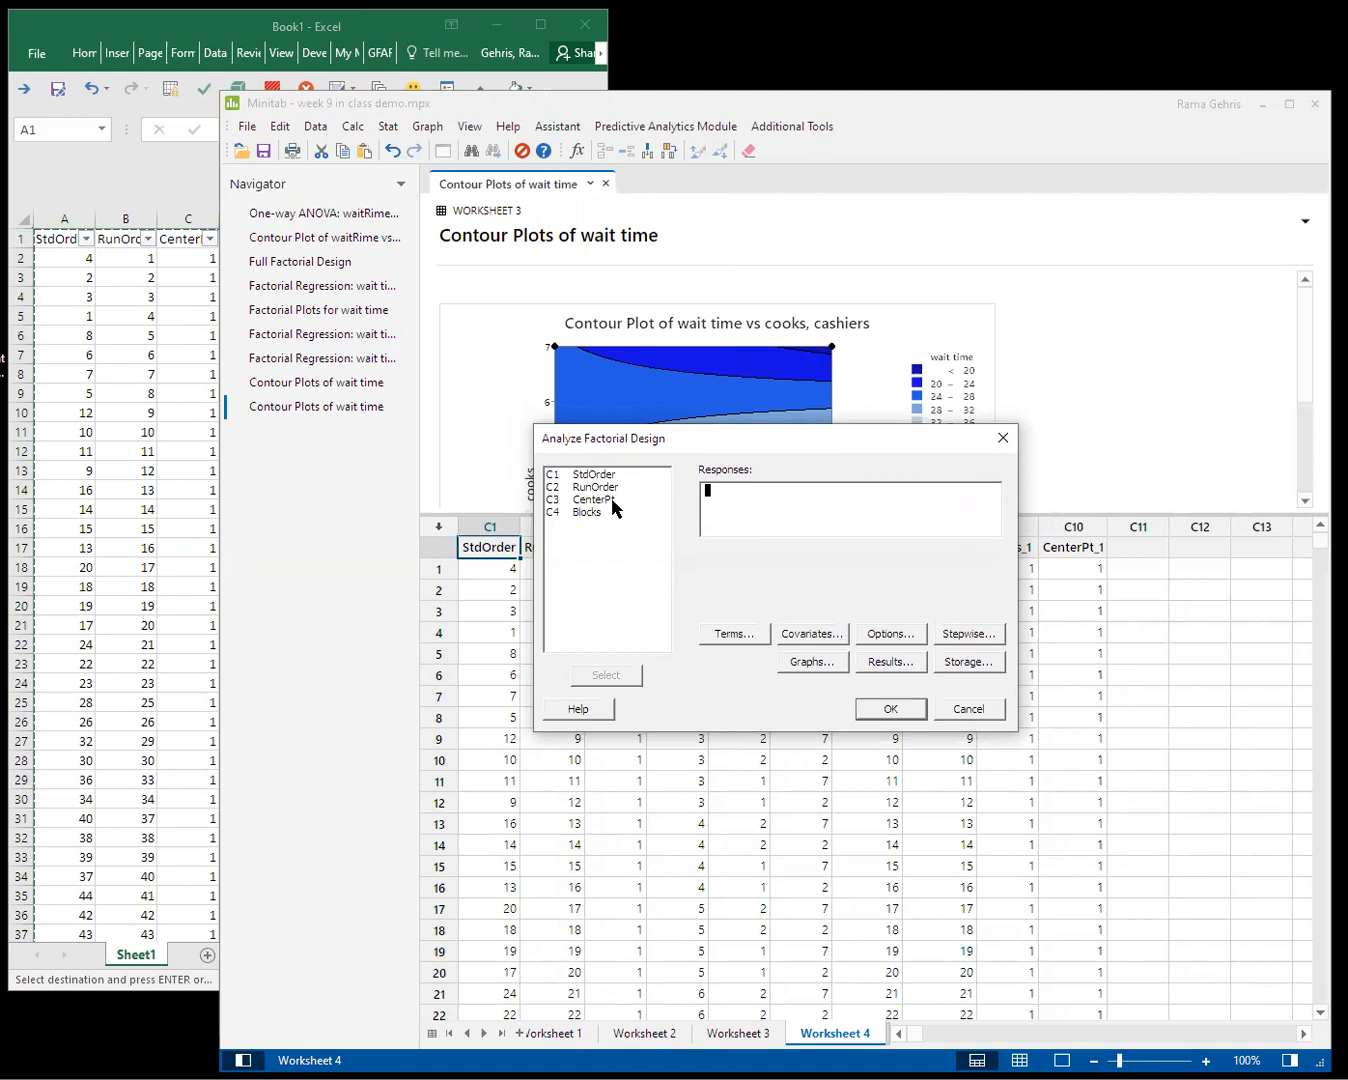
click(640, 513)
drag(780, 429, 811, 716)
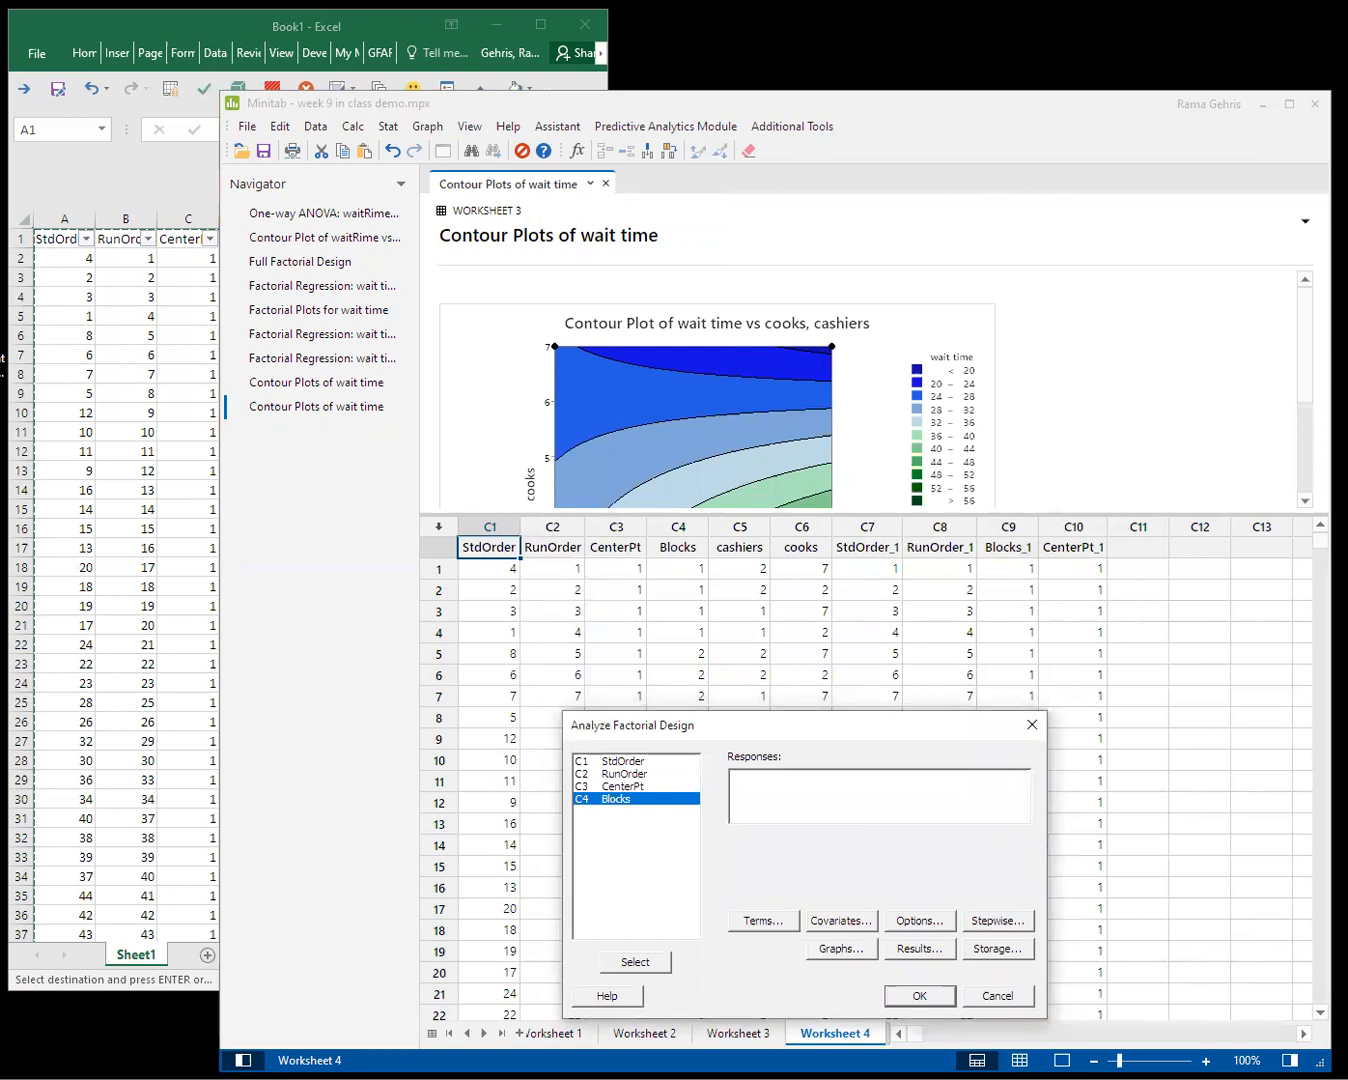
click(999, 997)
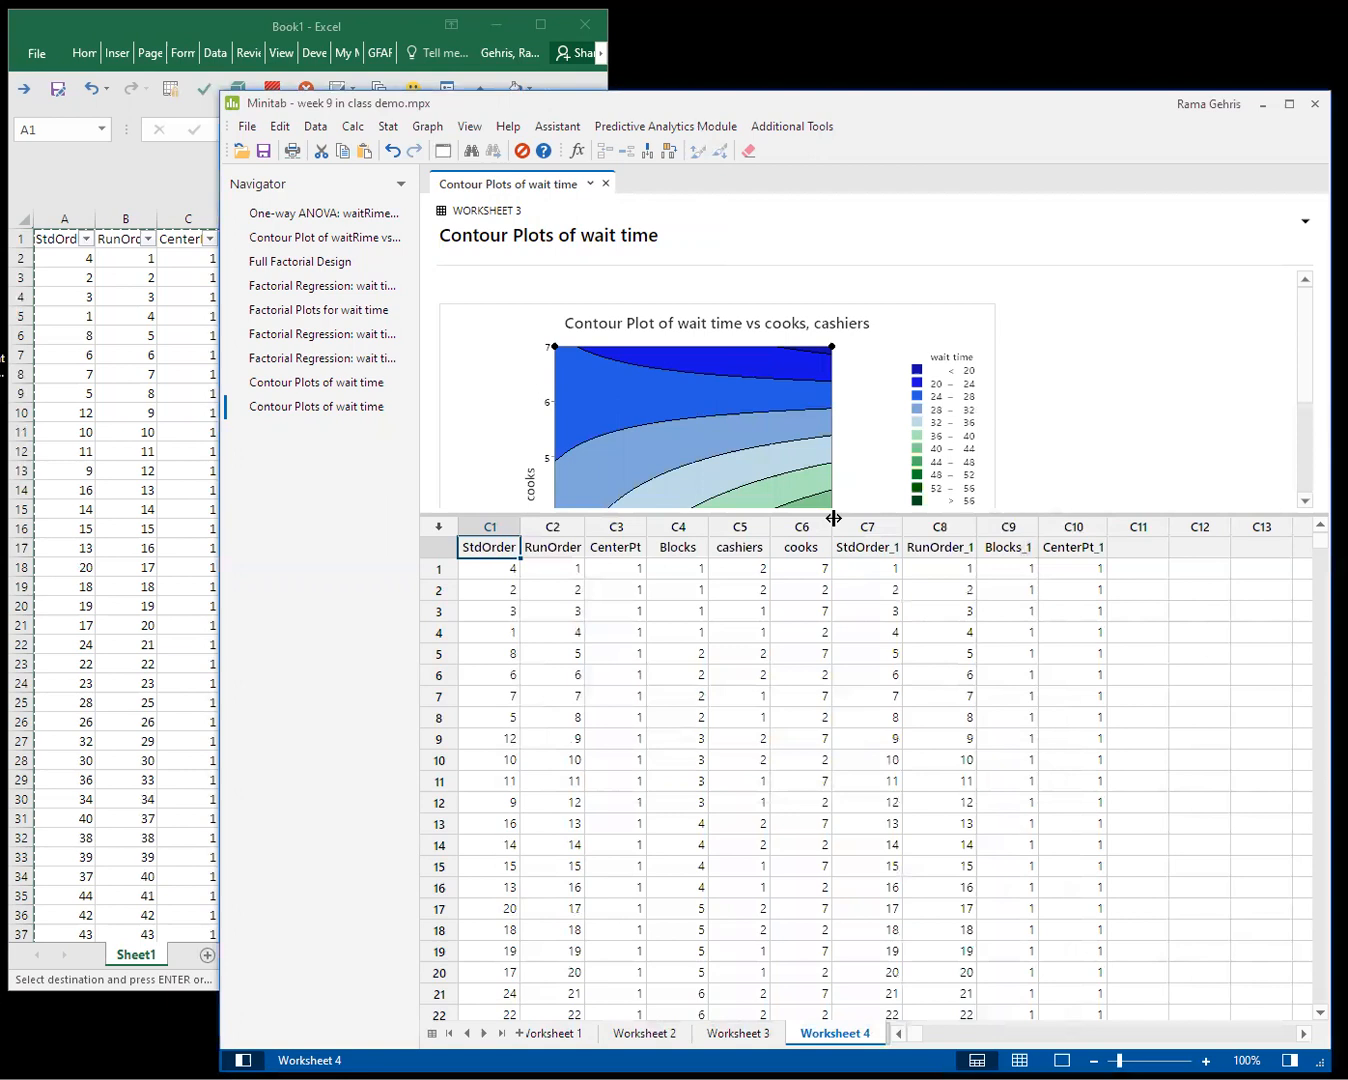
drag(858, 527, 1090, 529)
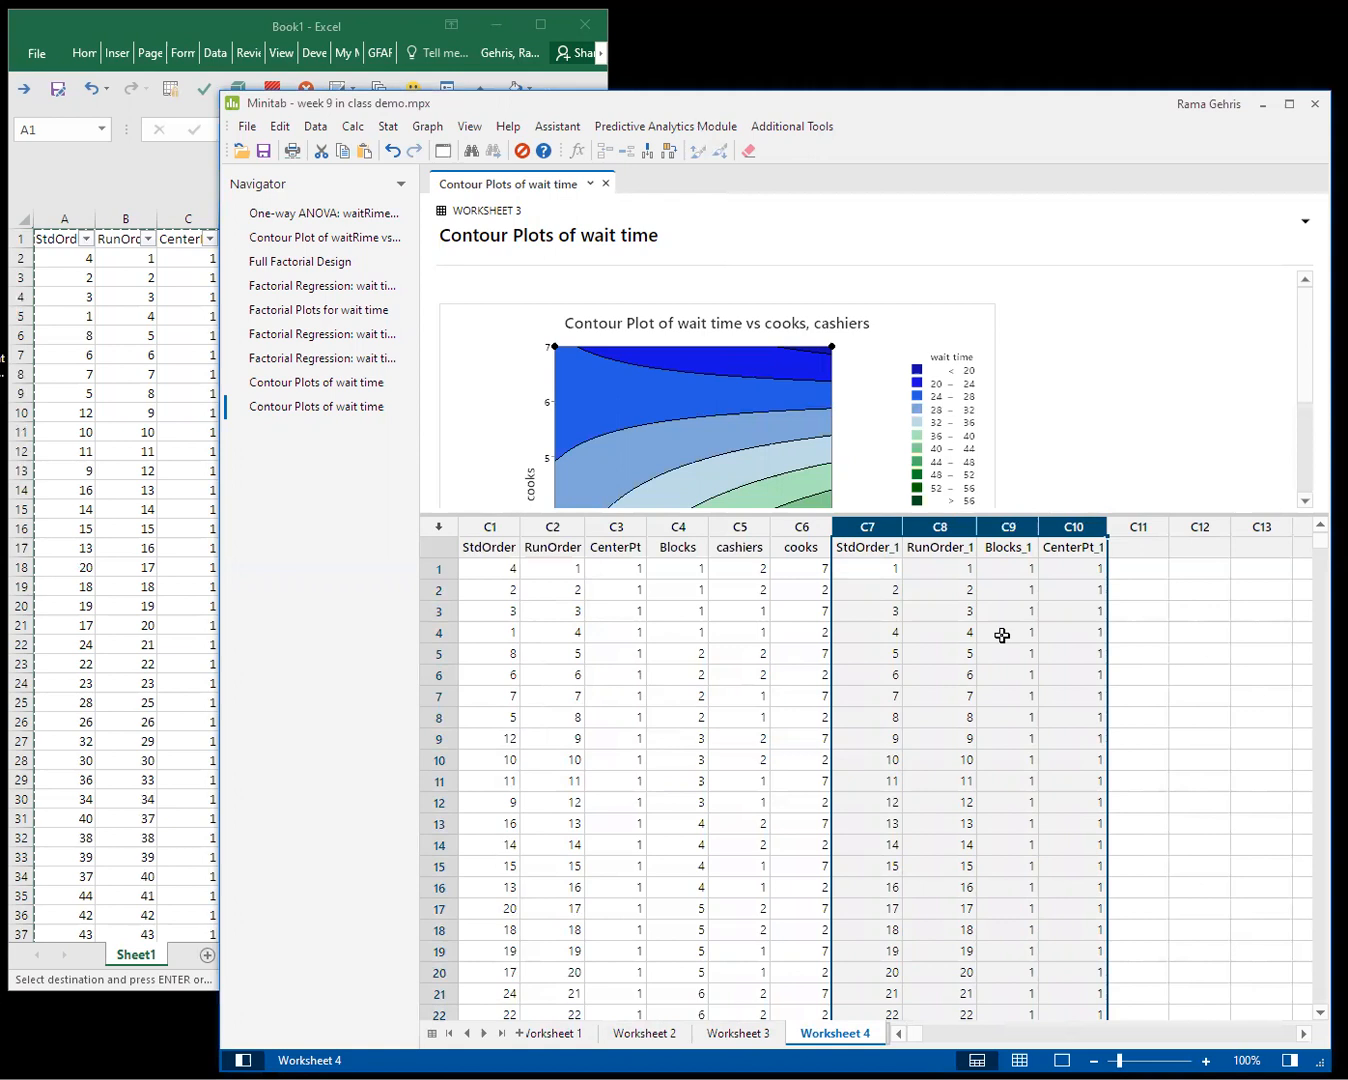
Copy the wait time column from Worksheet 3 and paste it into column C11 of Worksheet 4, starting at the header cell
click(740, 1033)
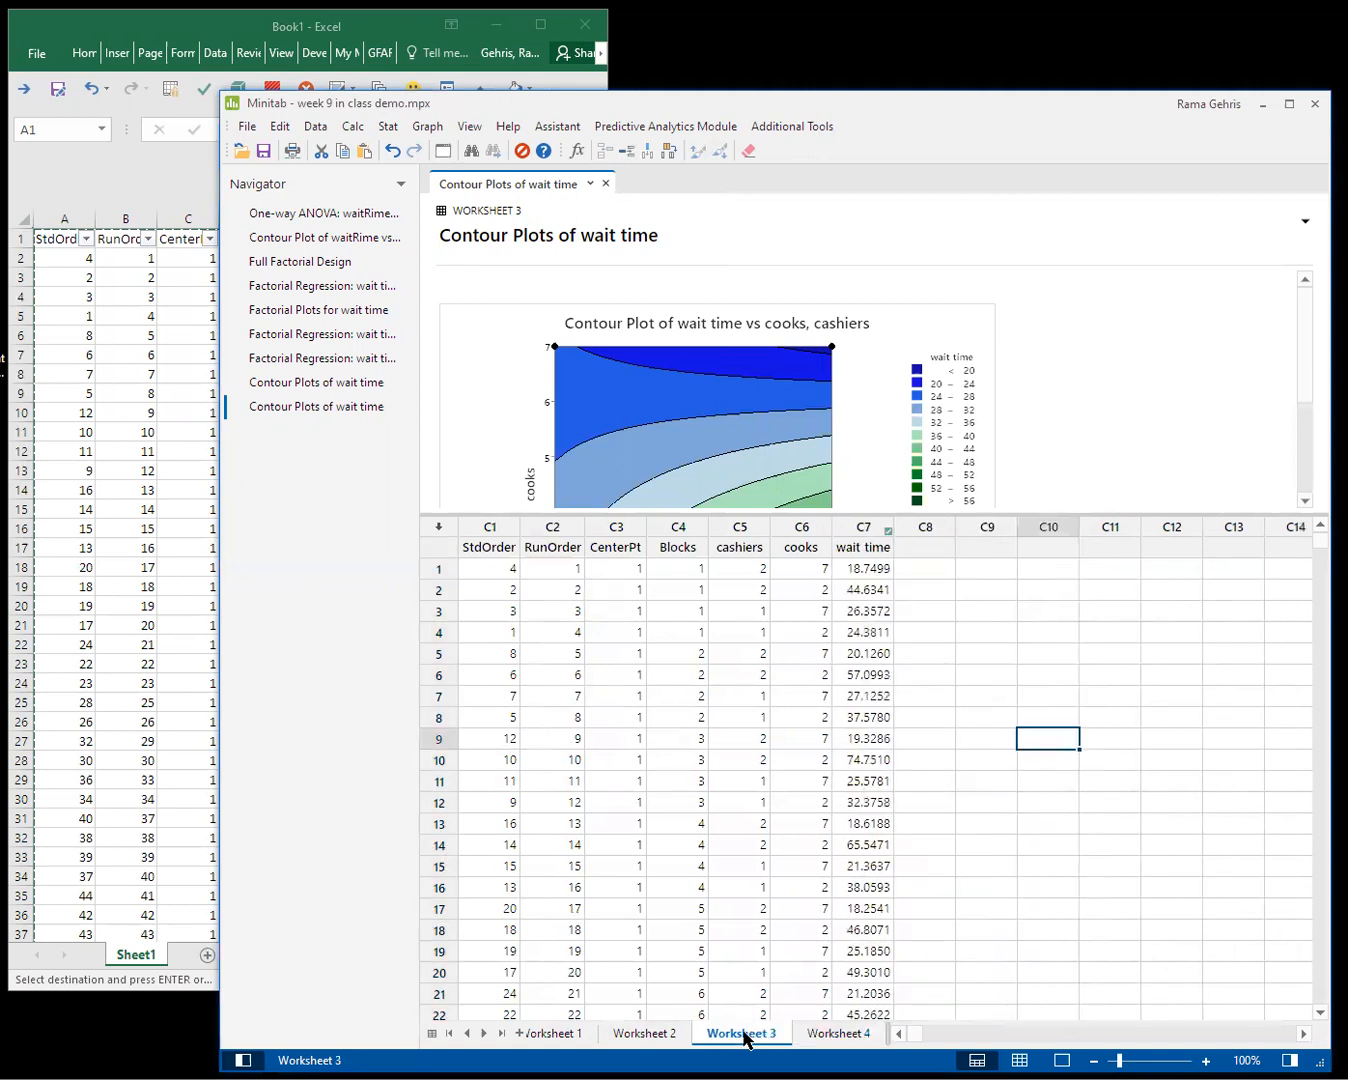
click(851, 525)
right_click(851, 524)
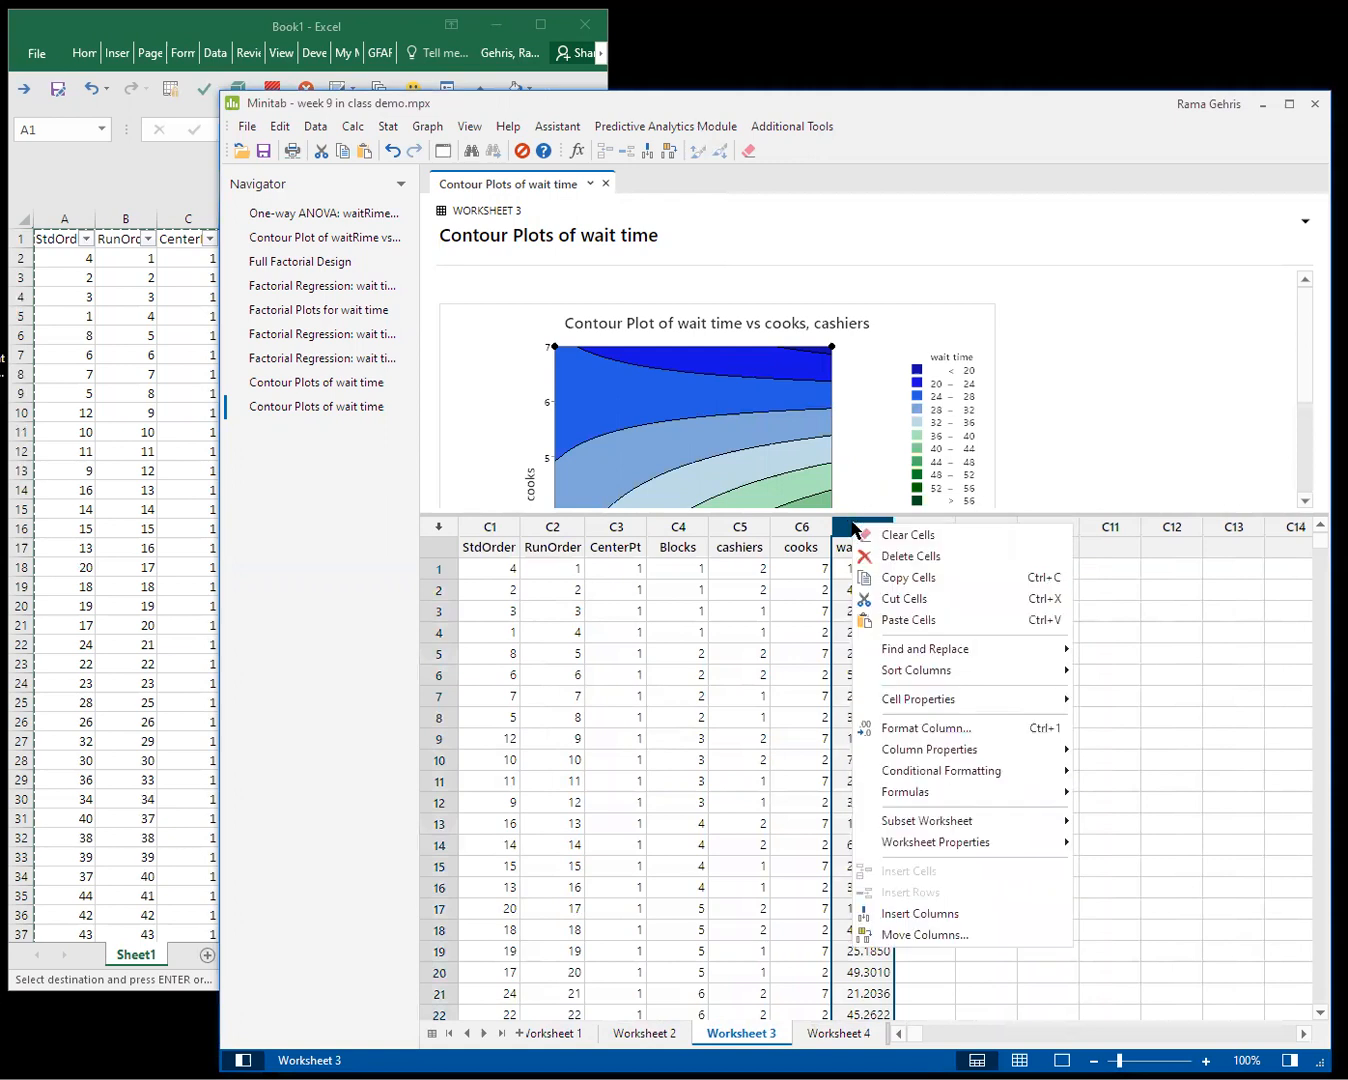
click(866, 581)
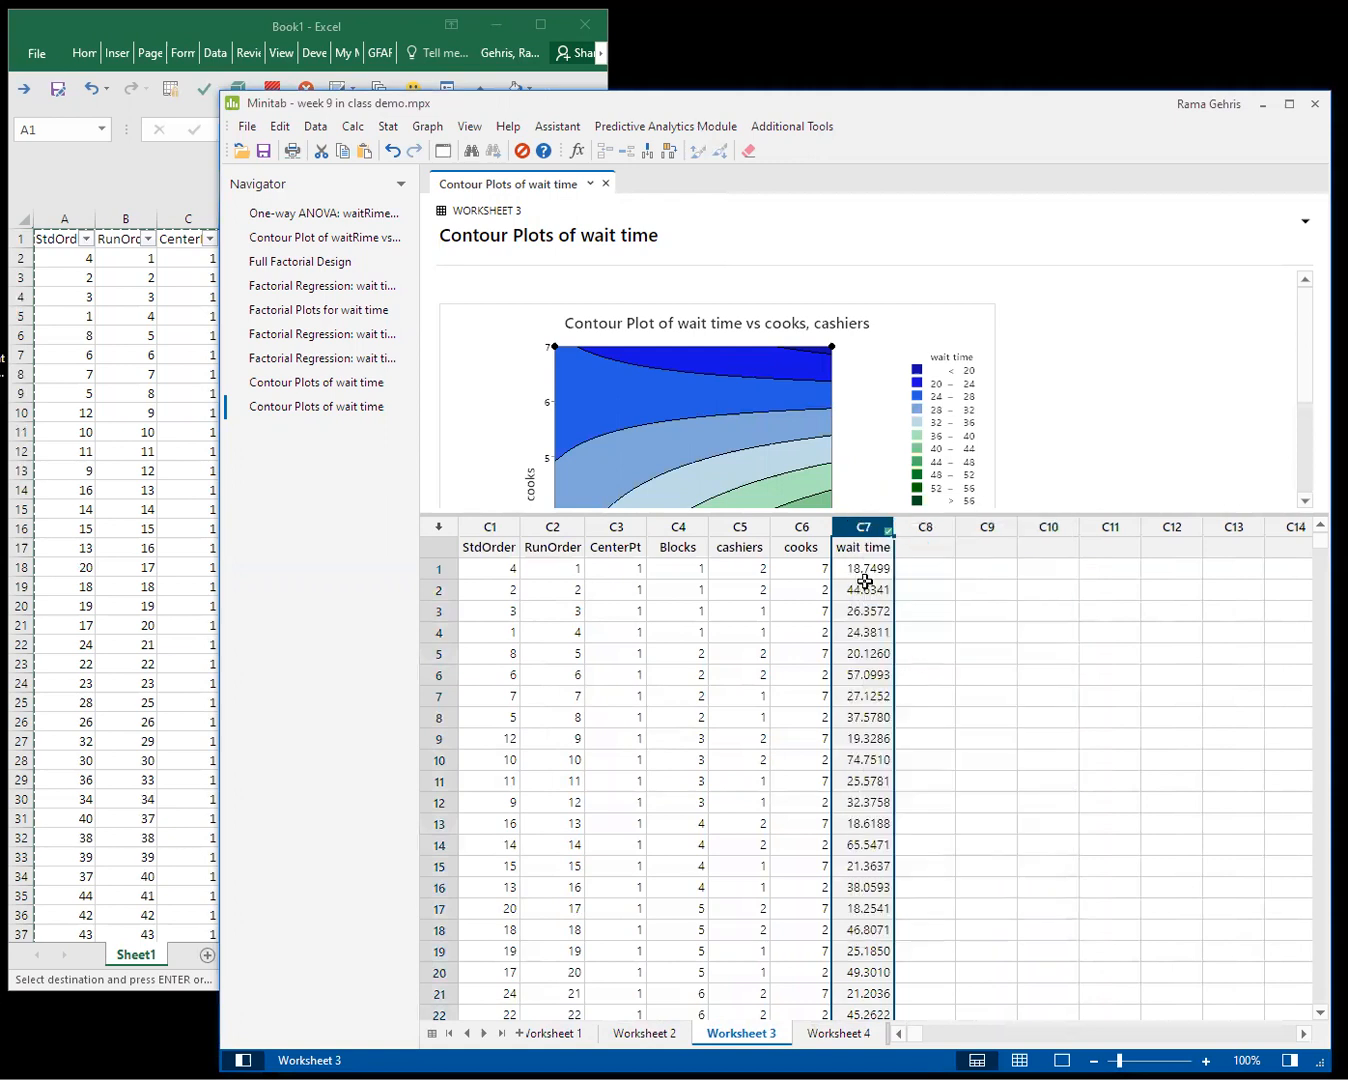
click(839, 1033)
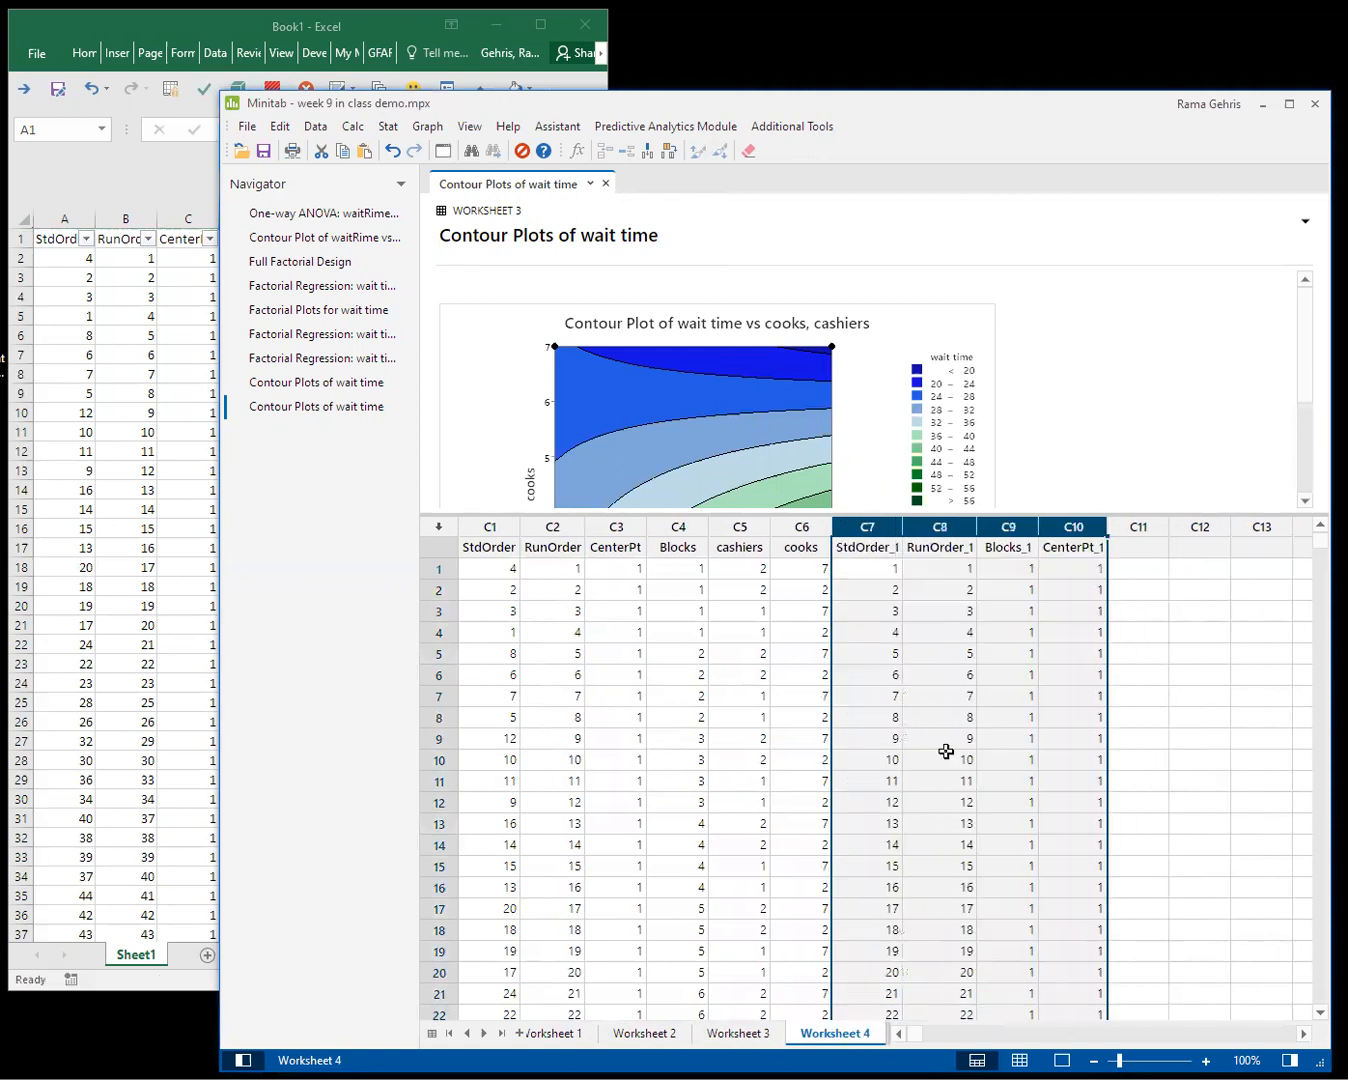
click(1127, 543)
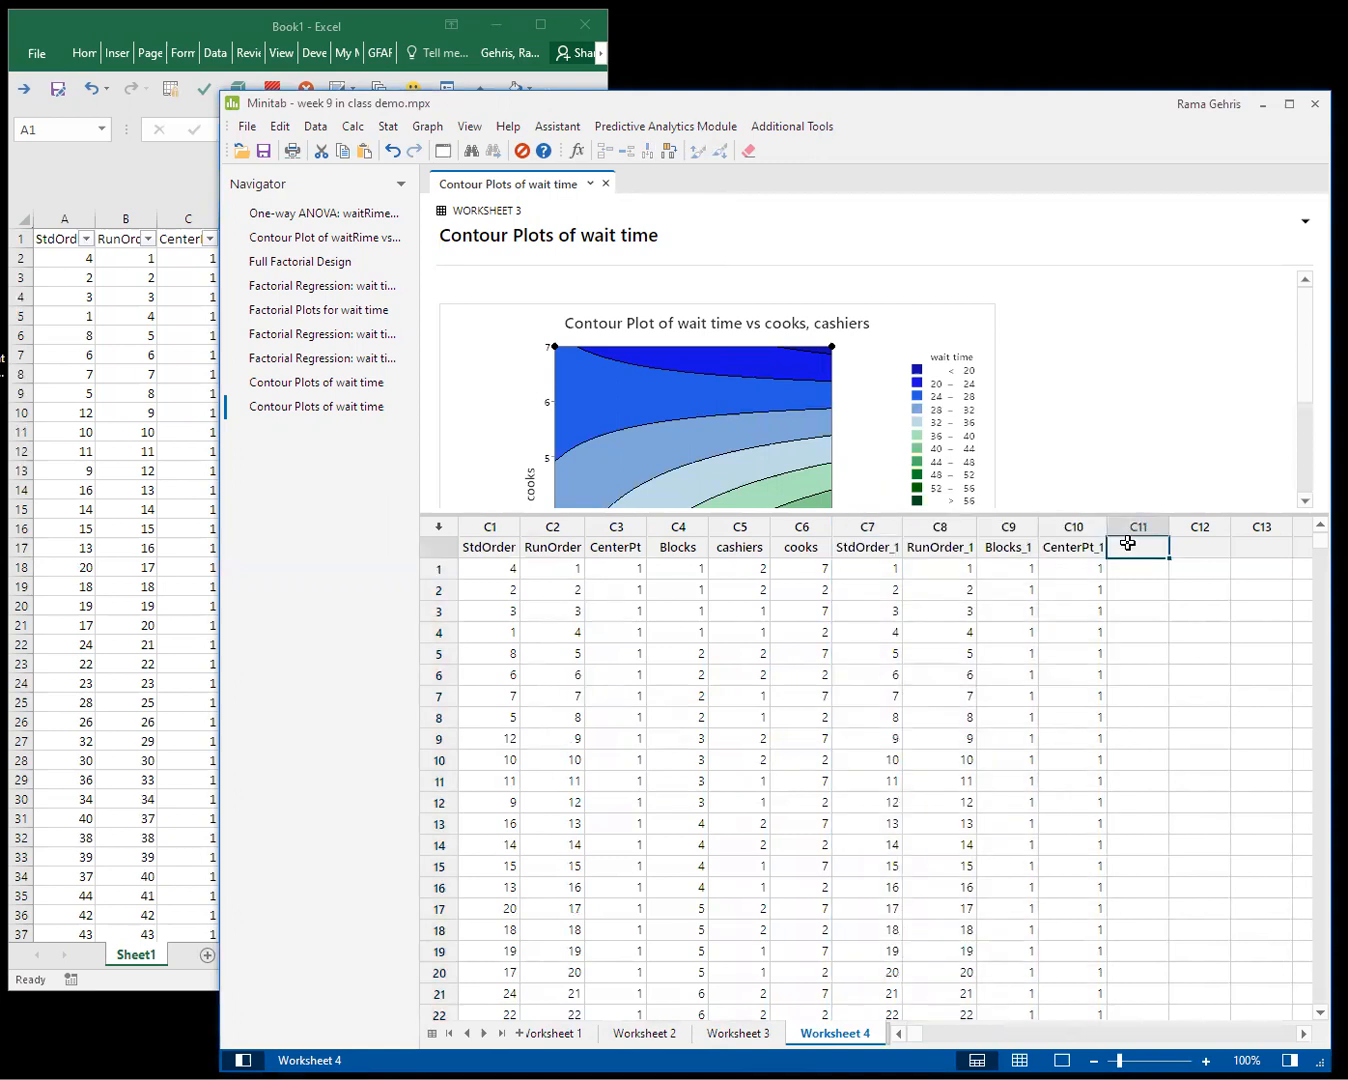
right_click(1128, 546)
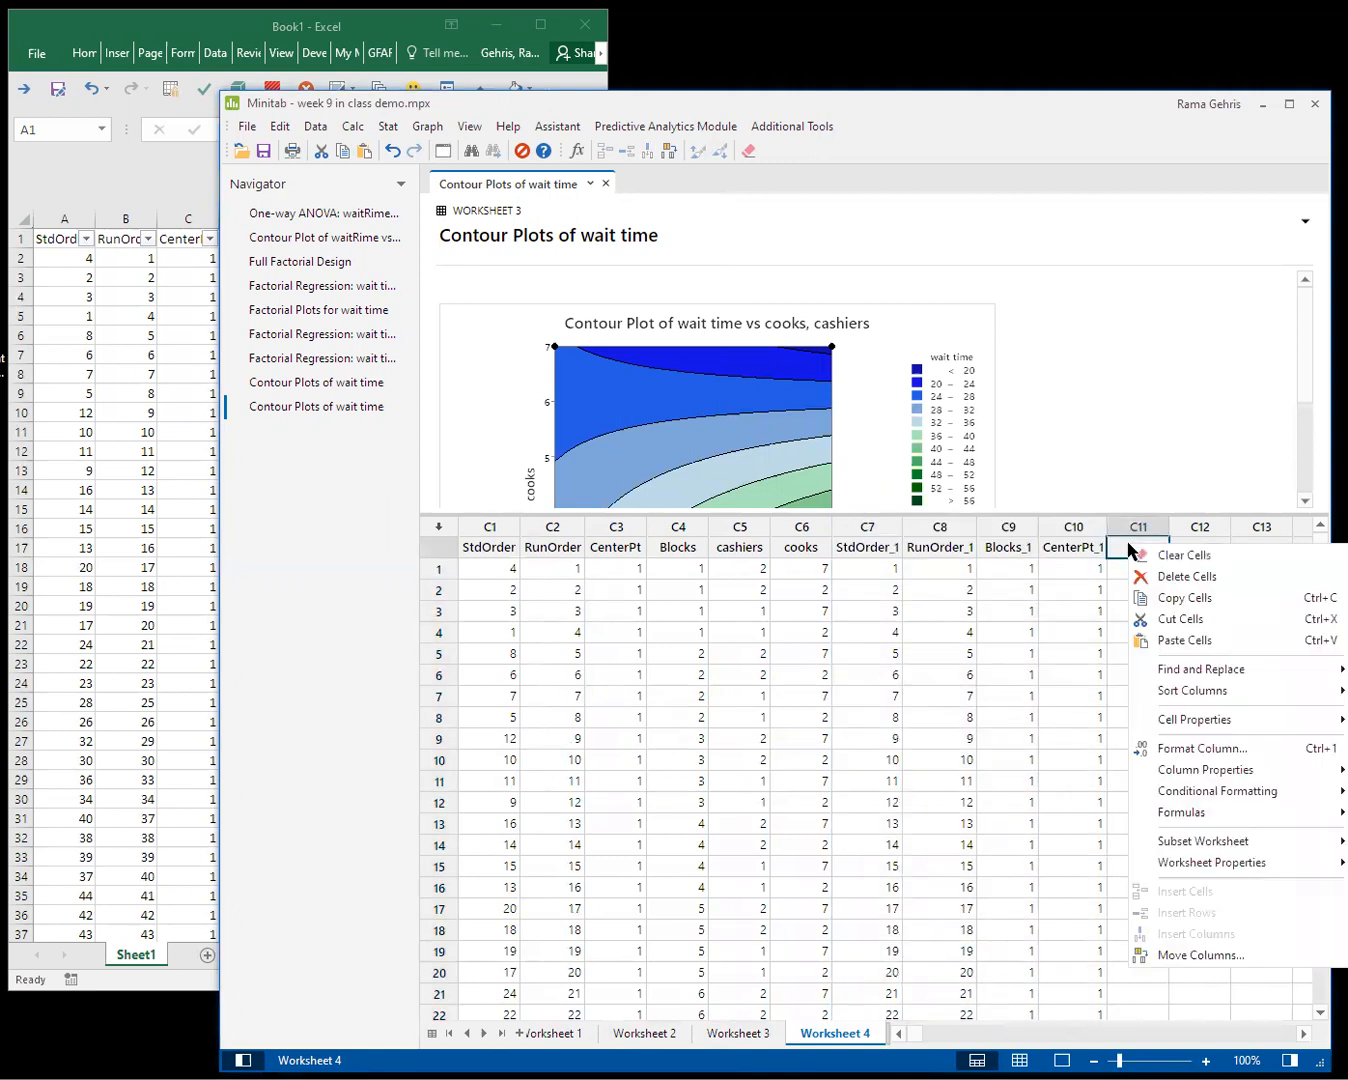
click(1161, 647)
Clear the surplus wait time values in rows 90 through 96 of column C11, below the last design run
scroll(1165, 690, down, 8)
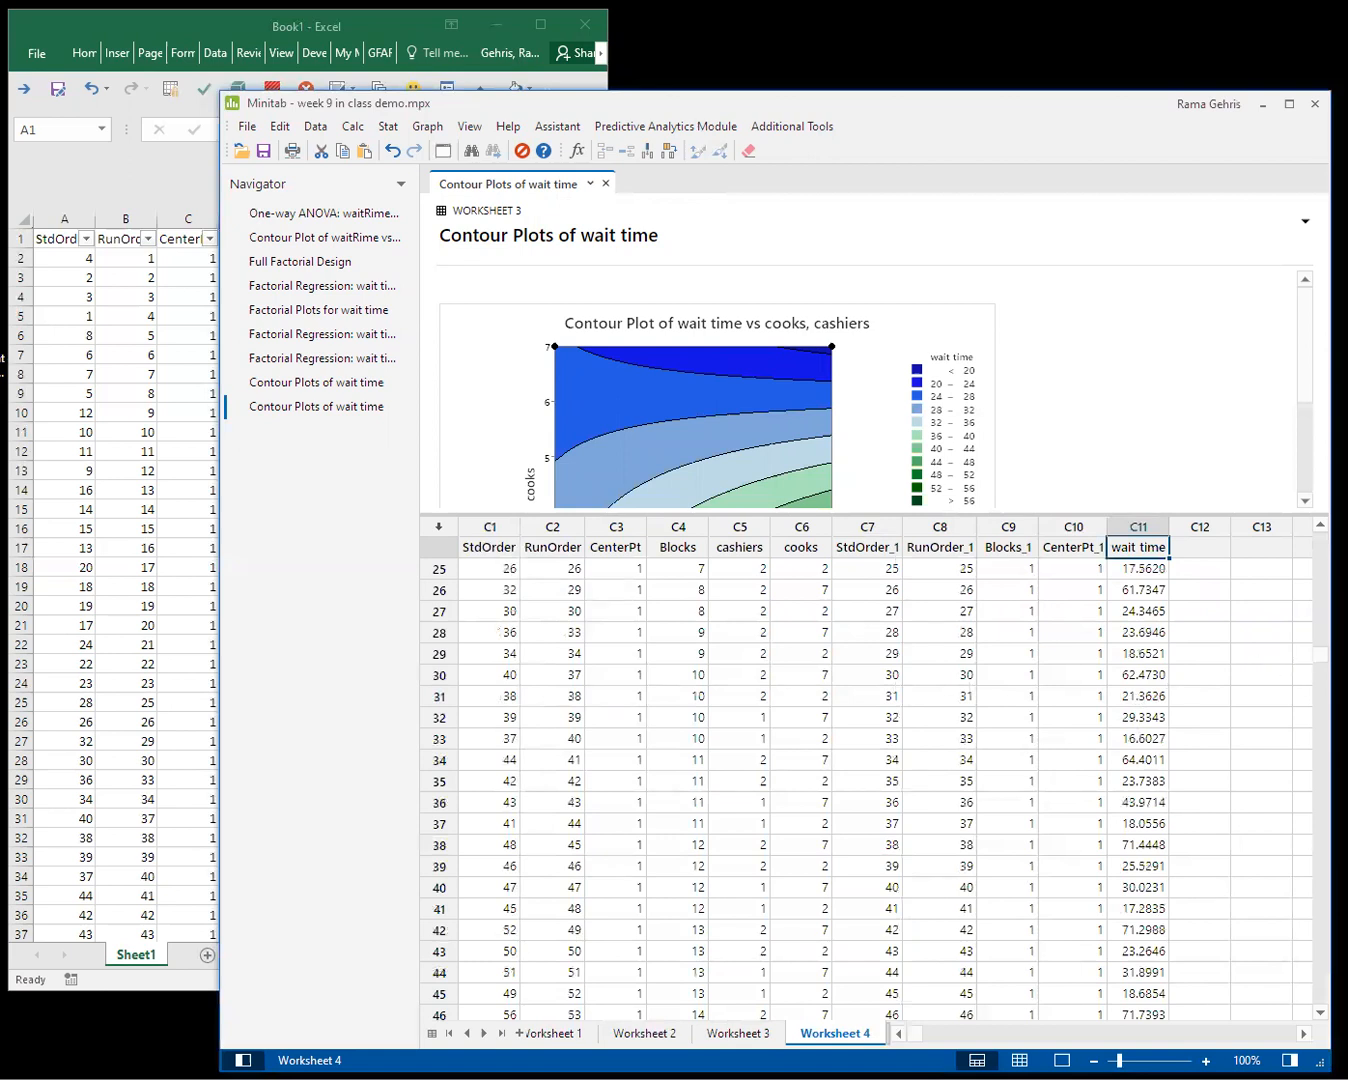
drag(1320, 654, 1319, 996)
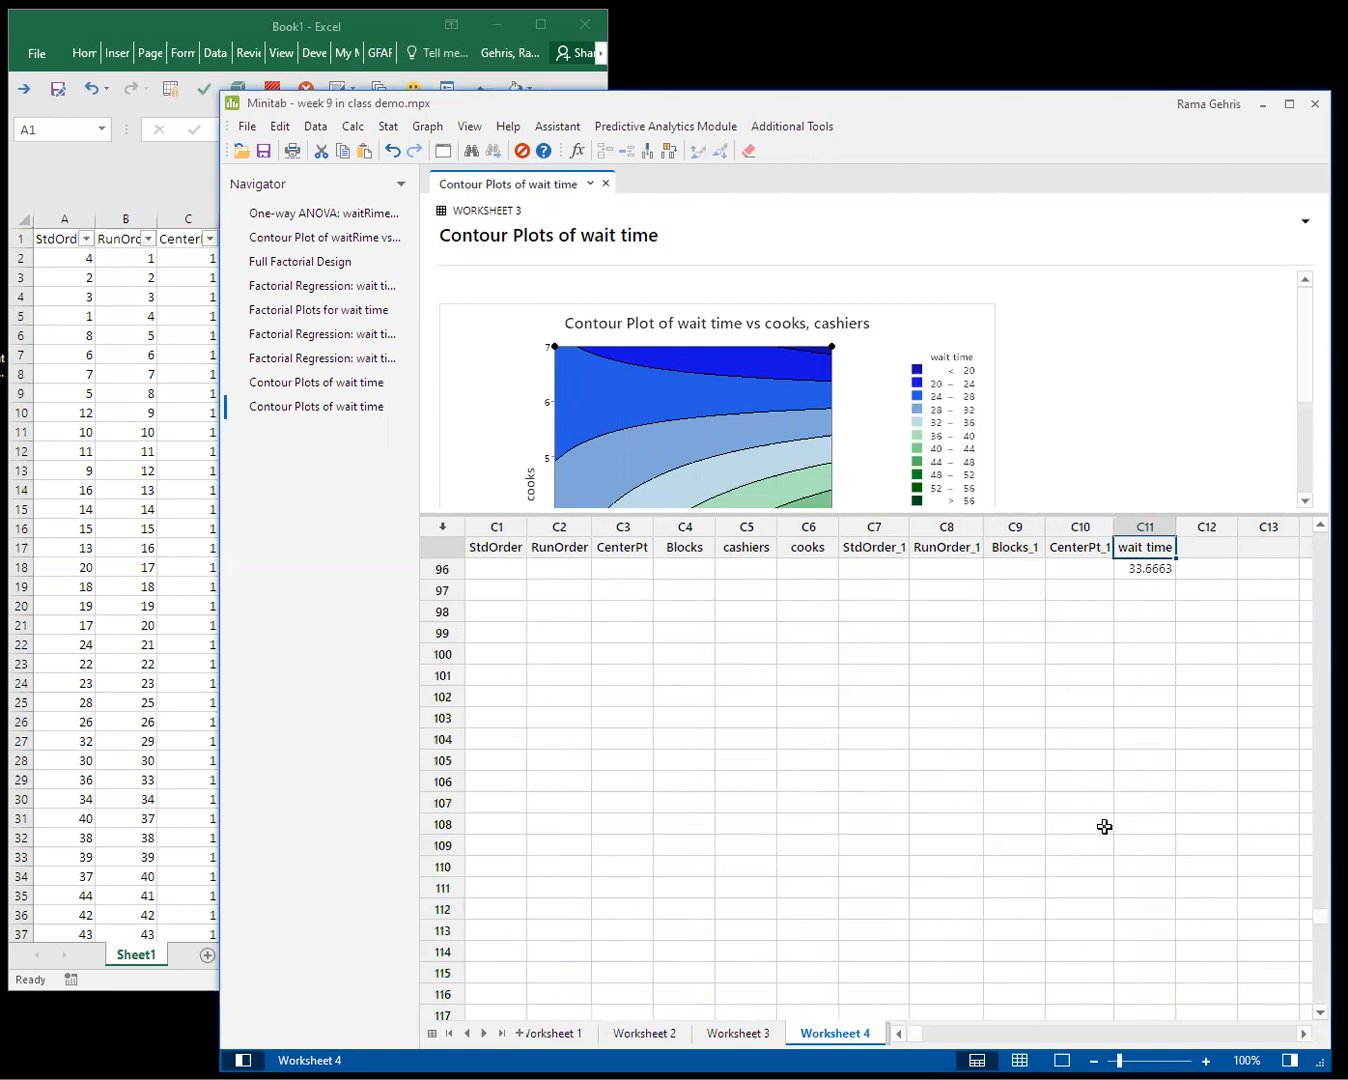
scroll(1119, 815, up, 3)
drag(1137, 632, 1155, 764)
key(Delete)
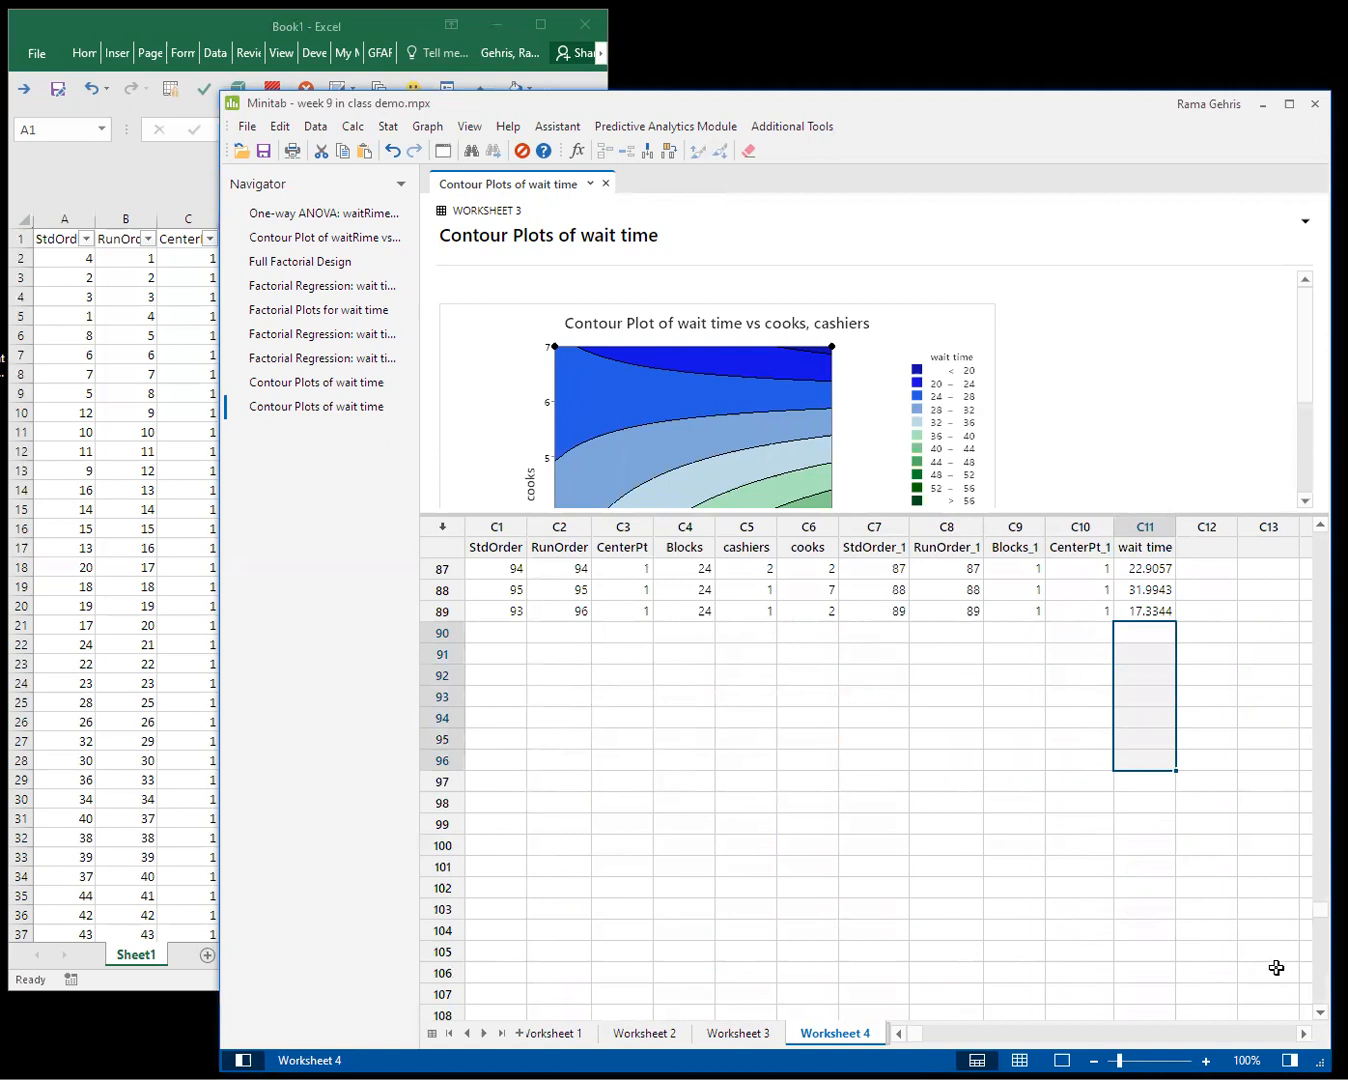
Run Analyze Factorial Design on Worksheet 4 with C11 wait time as the response
drag(1321, 909, 1259, 534)
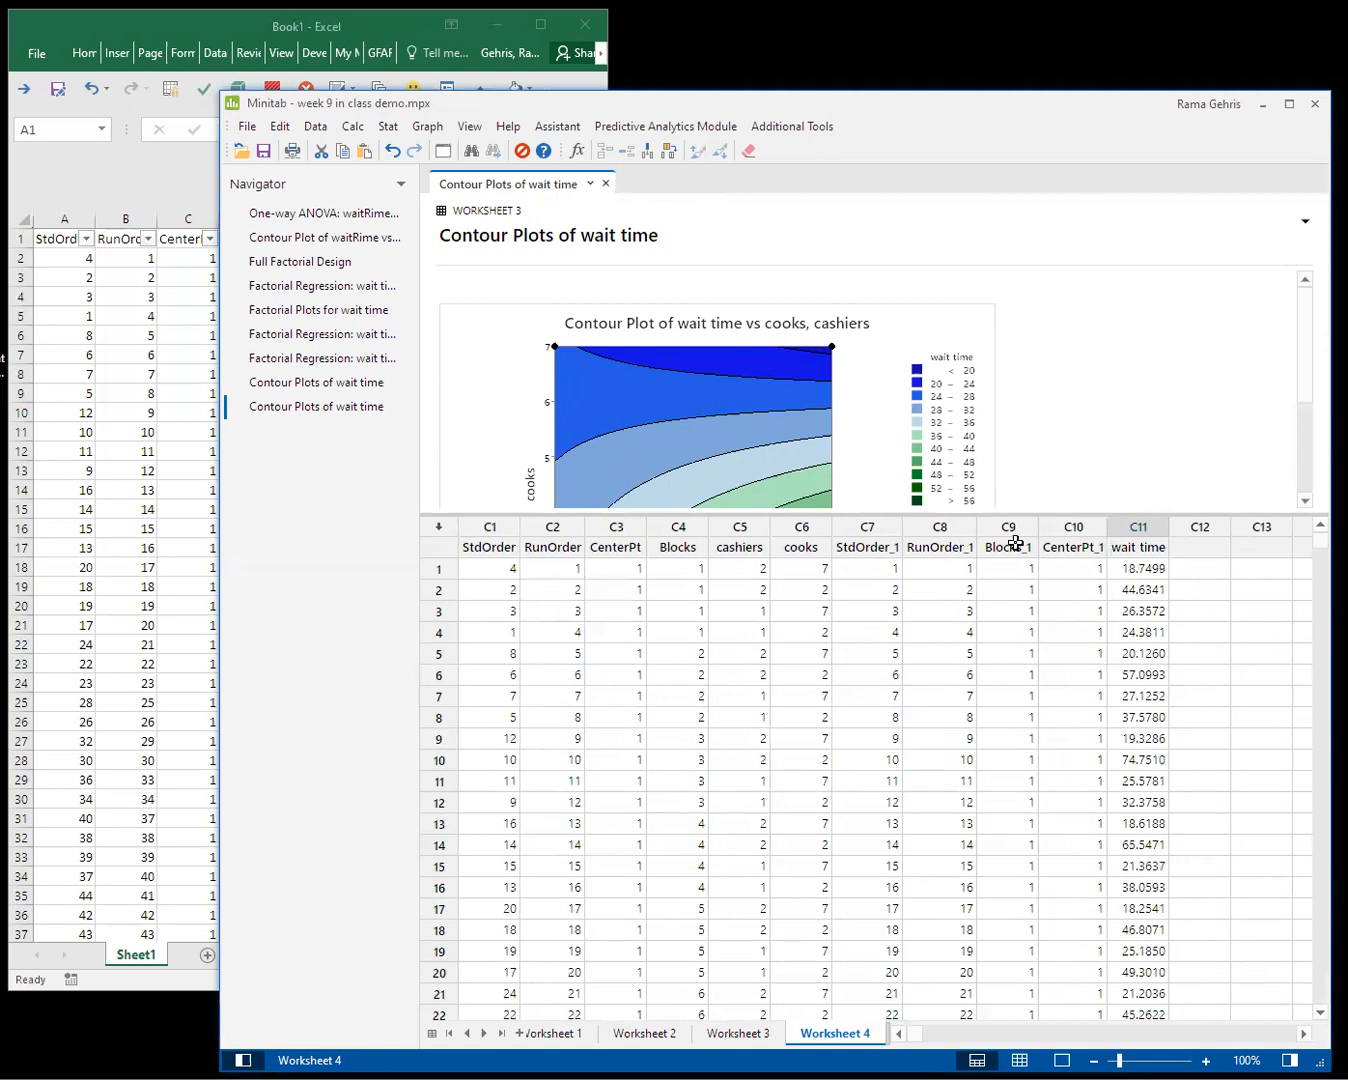
click(388, 128)
mouse_move(500, 208)
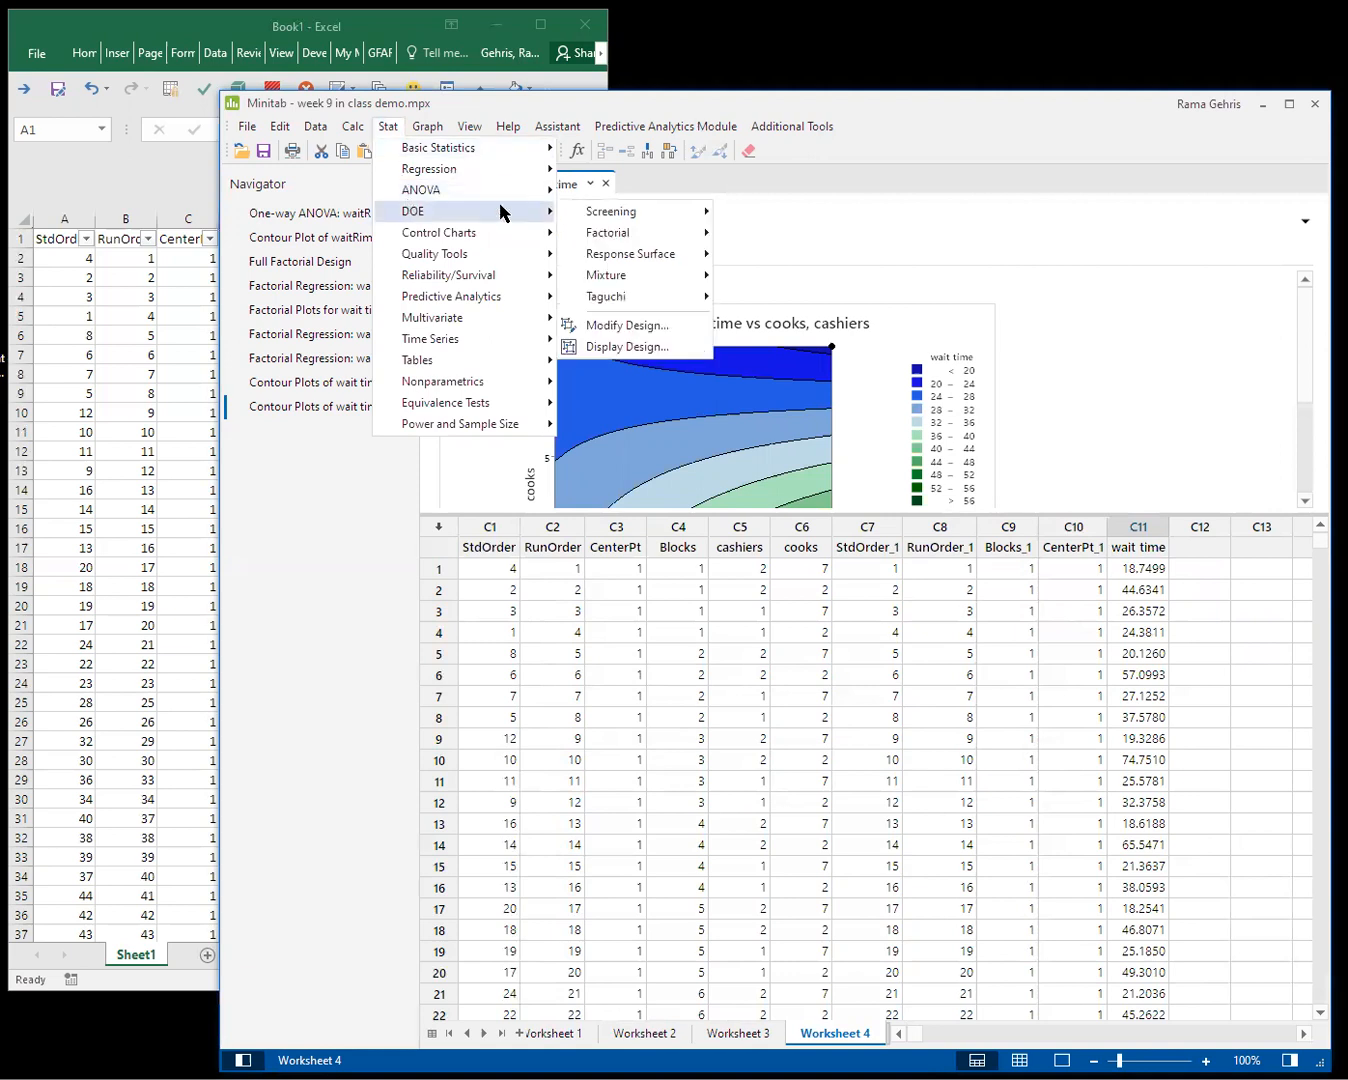
mouse_move(627, 232)
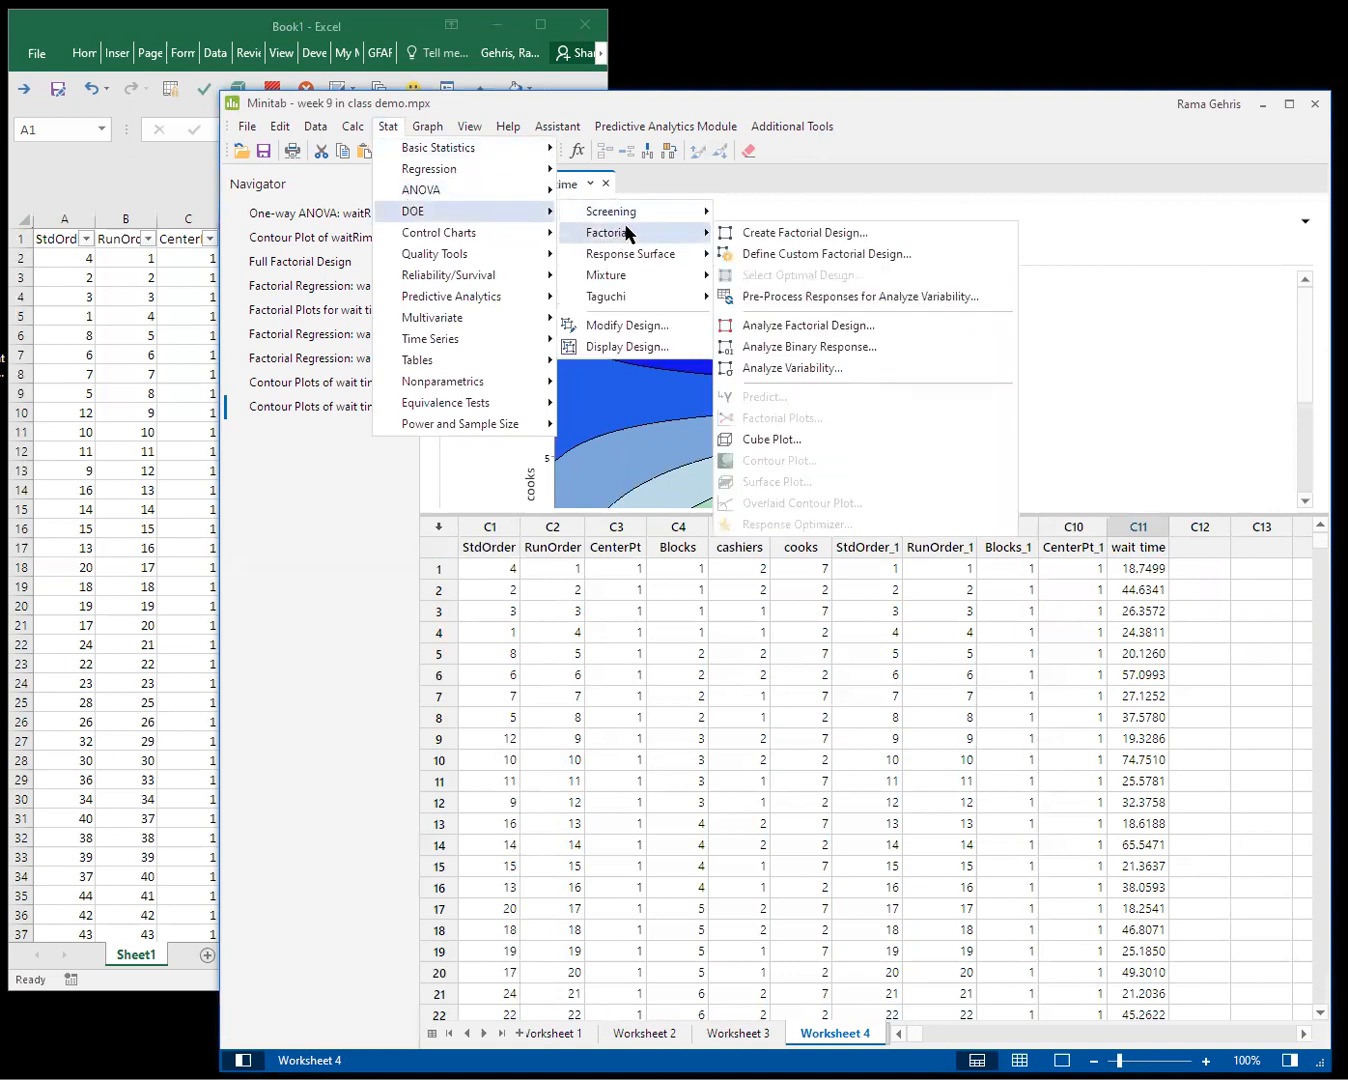
click(792, 327)
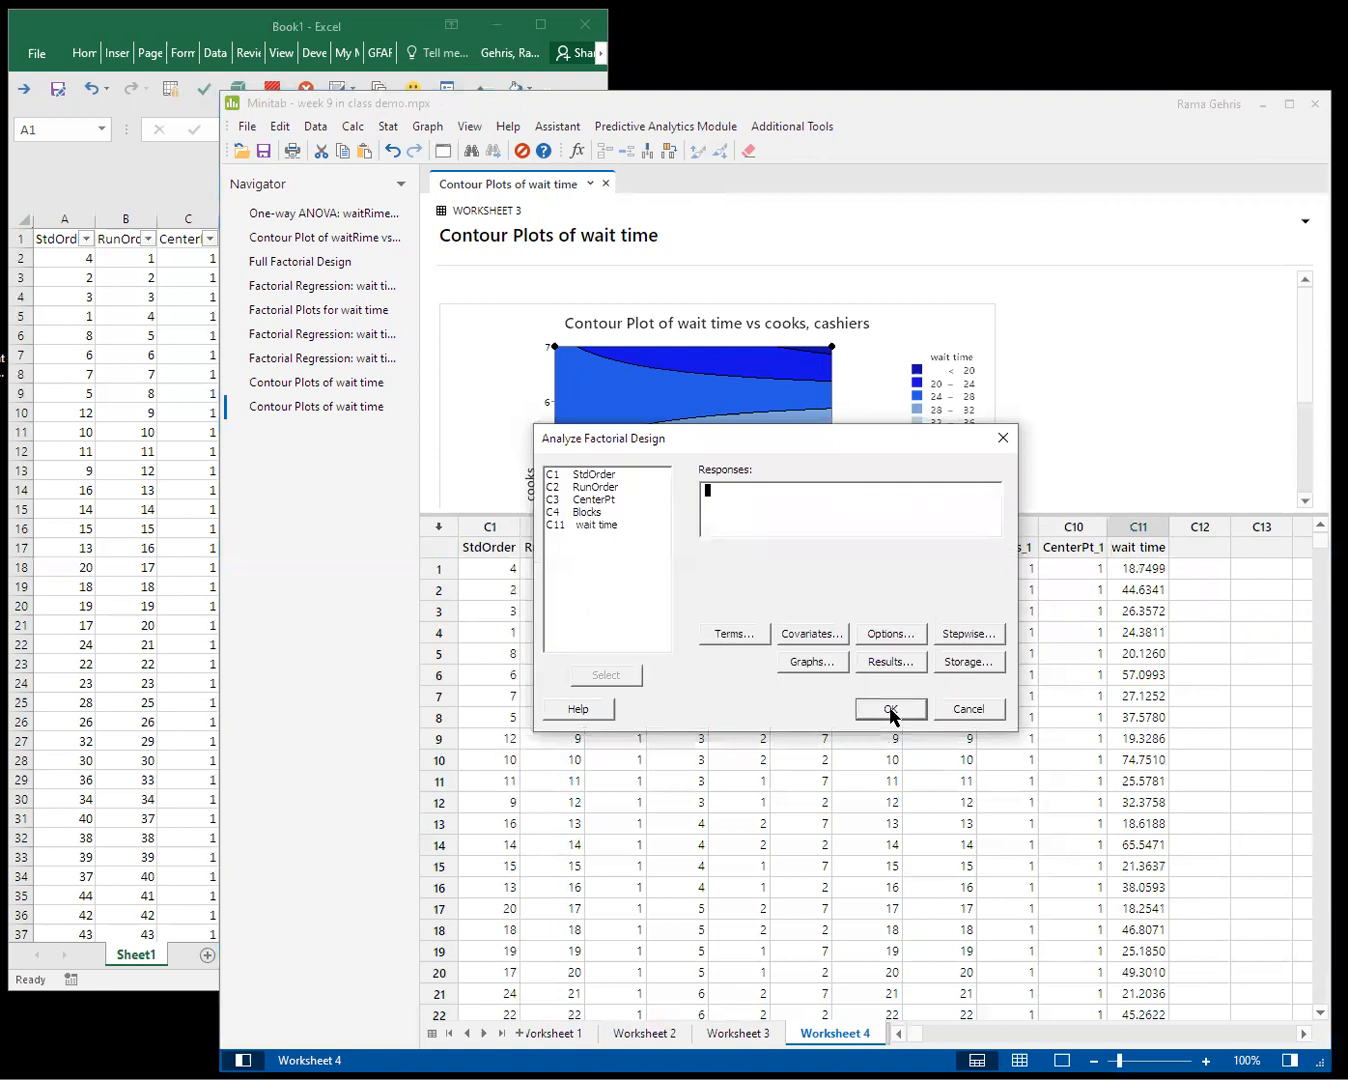
click(575, 525)
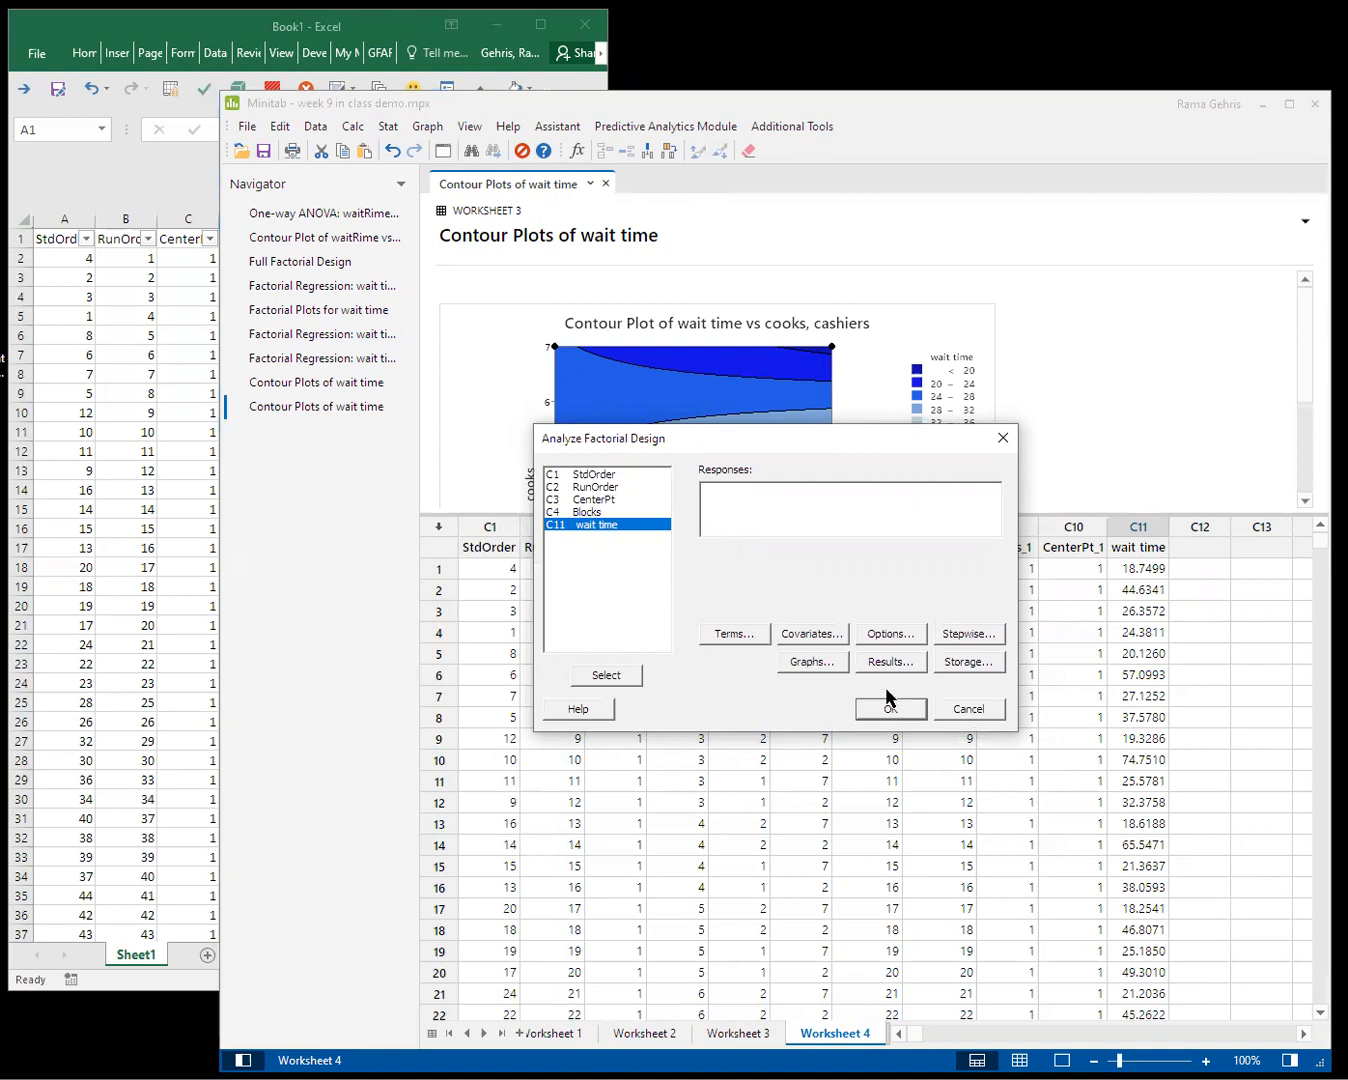
click(600, 677)
click(877, 705)
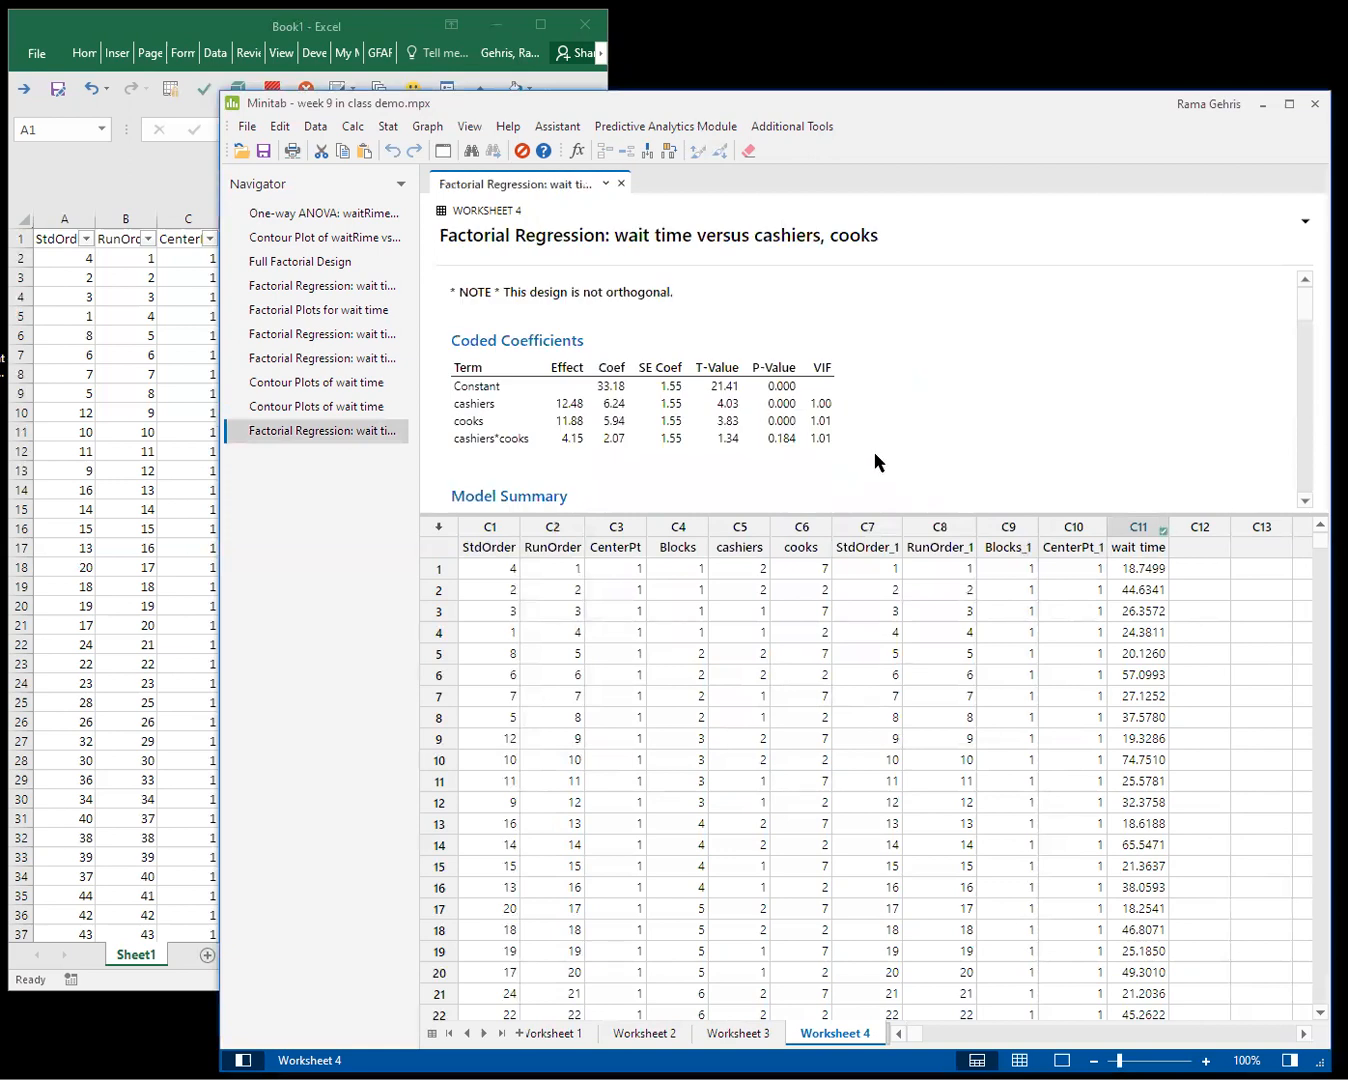
Examine the factorial regression output, including the analysis of variance, alias structure, effects chart, regression equation and unusual observations
scroll(877, 458, down, 1)
scroll(874, 451, down, 3)
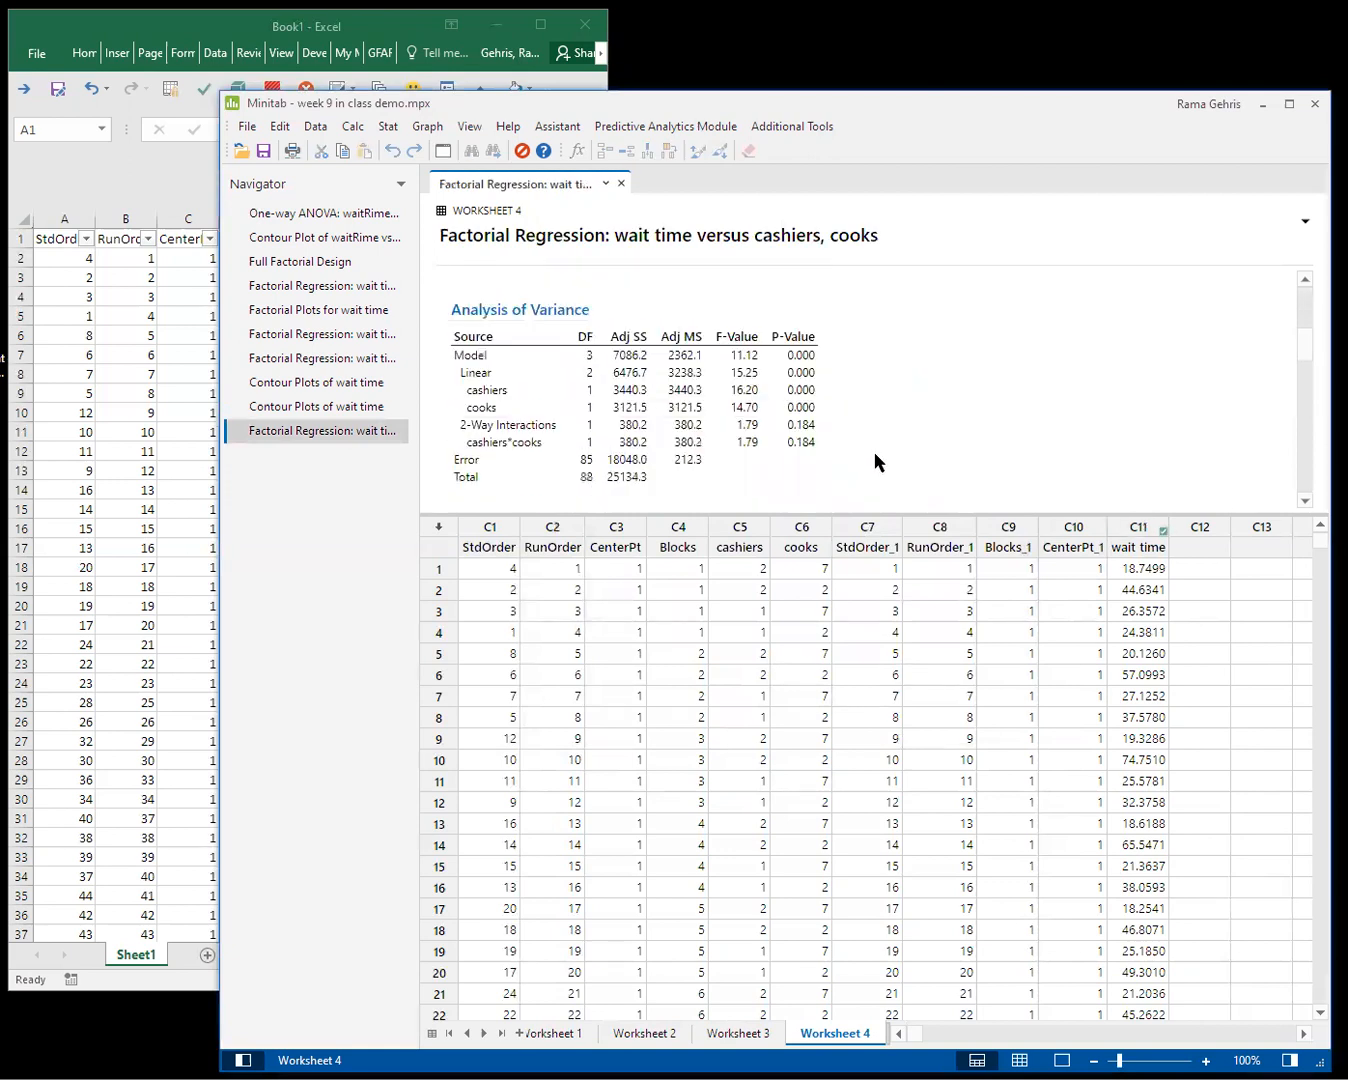
scroll(874, 452, down, 8)
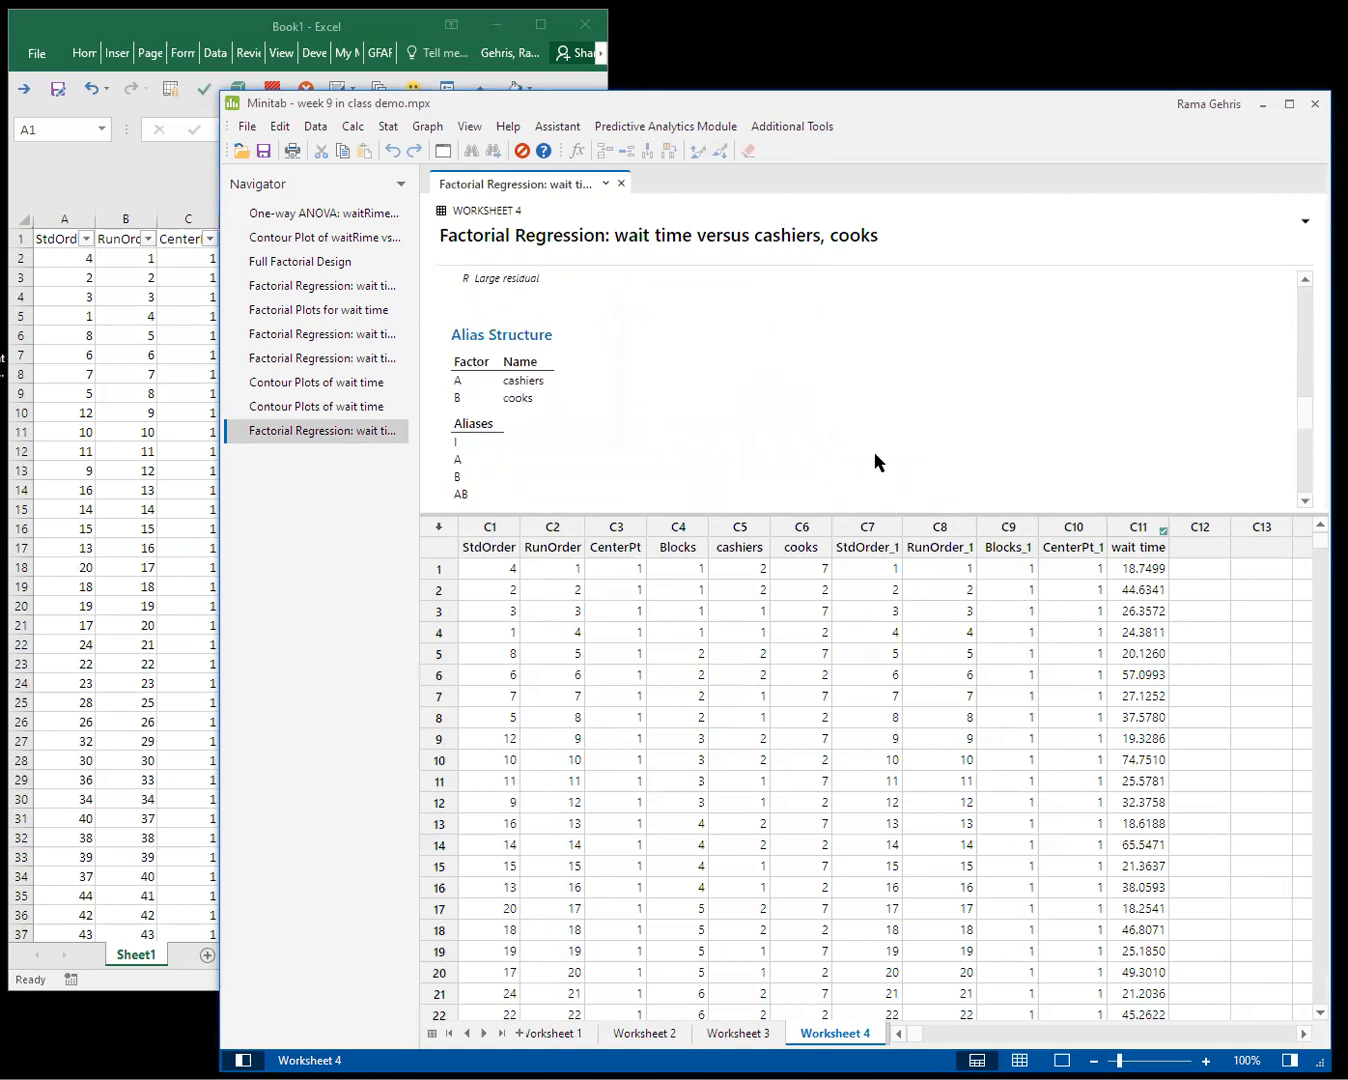
scroll(874, 460, down, 1)
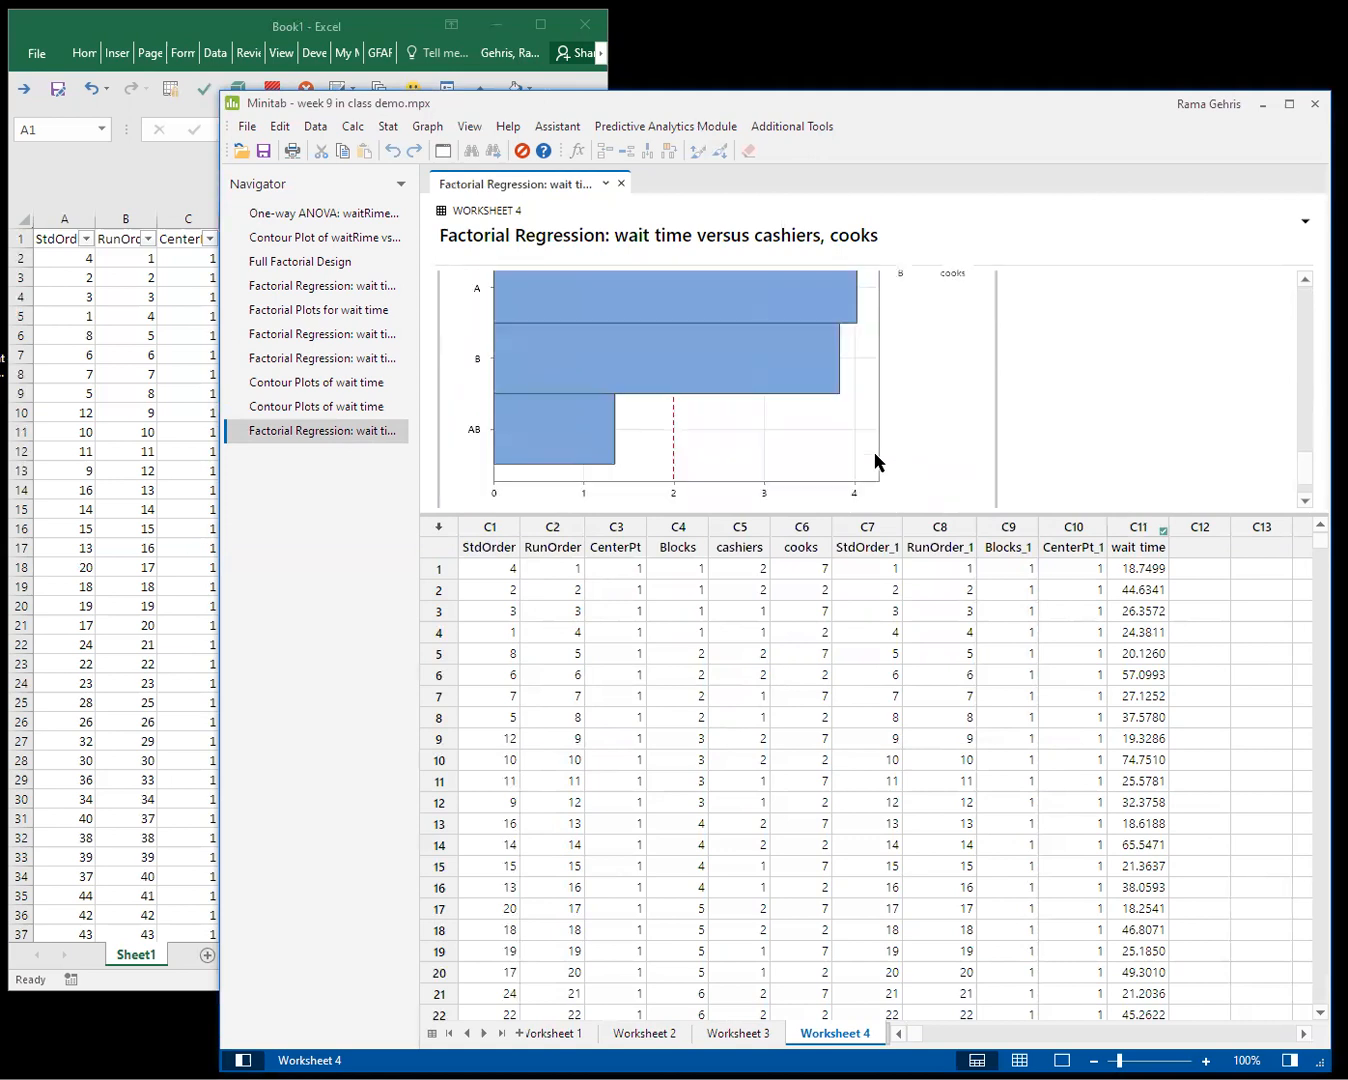
scroll(874, 460, down, 1)
scroll(876, 453, up, 8)
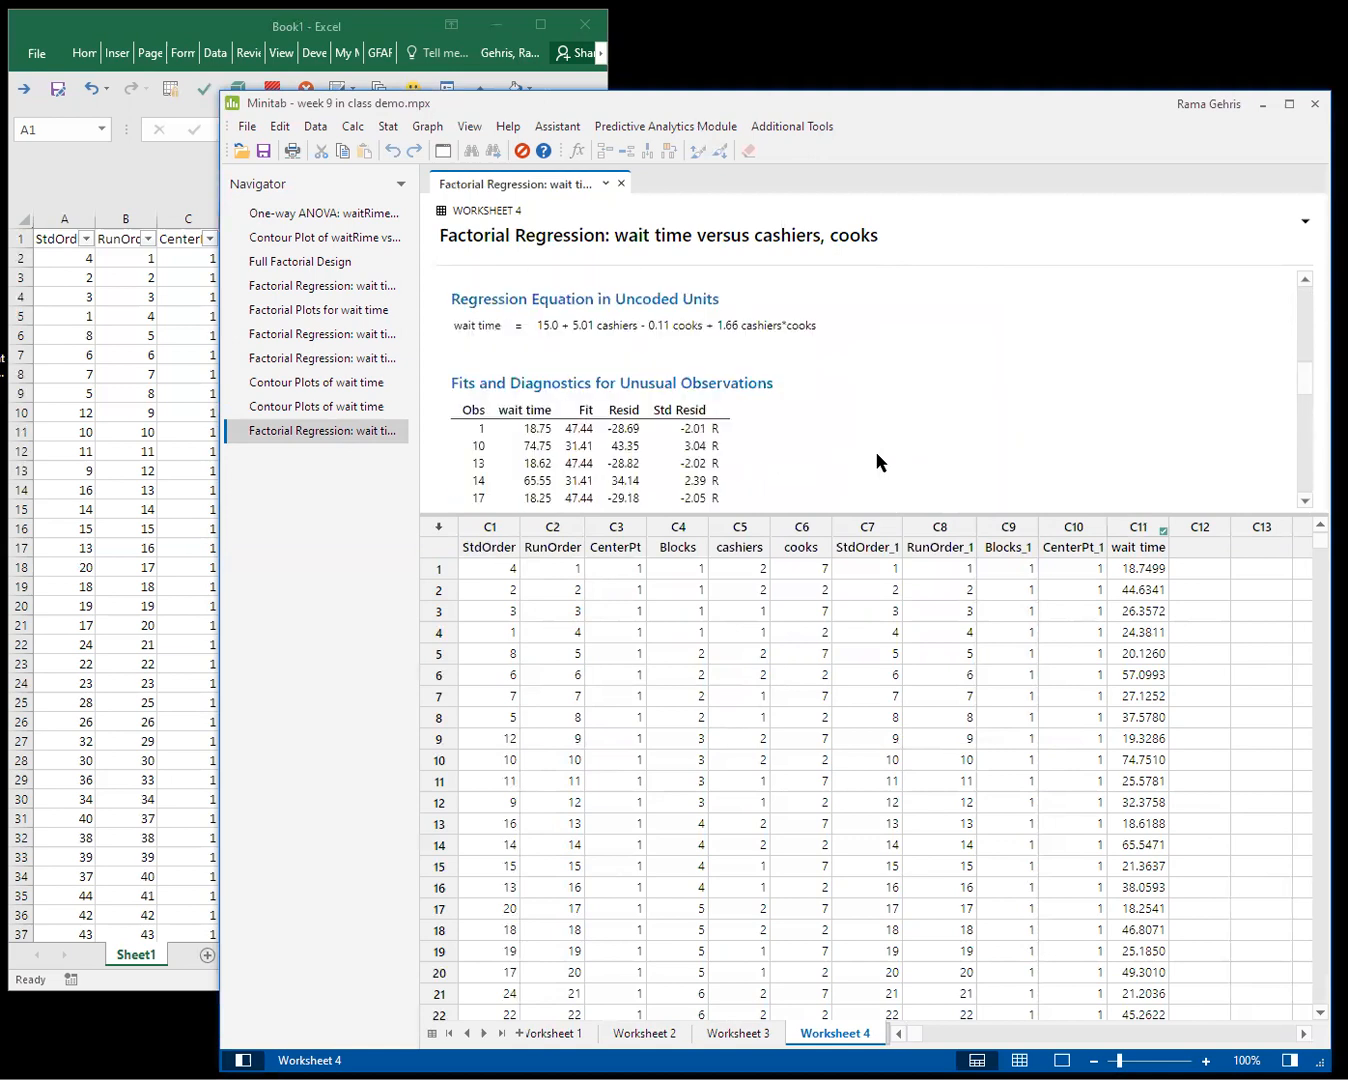
scroll(876, 462, up, 2)
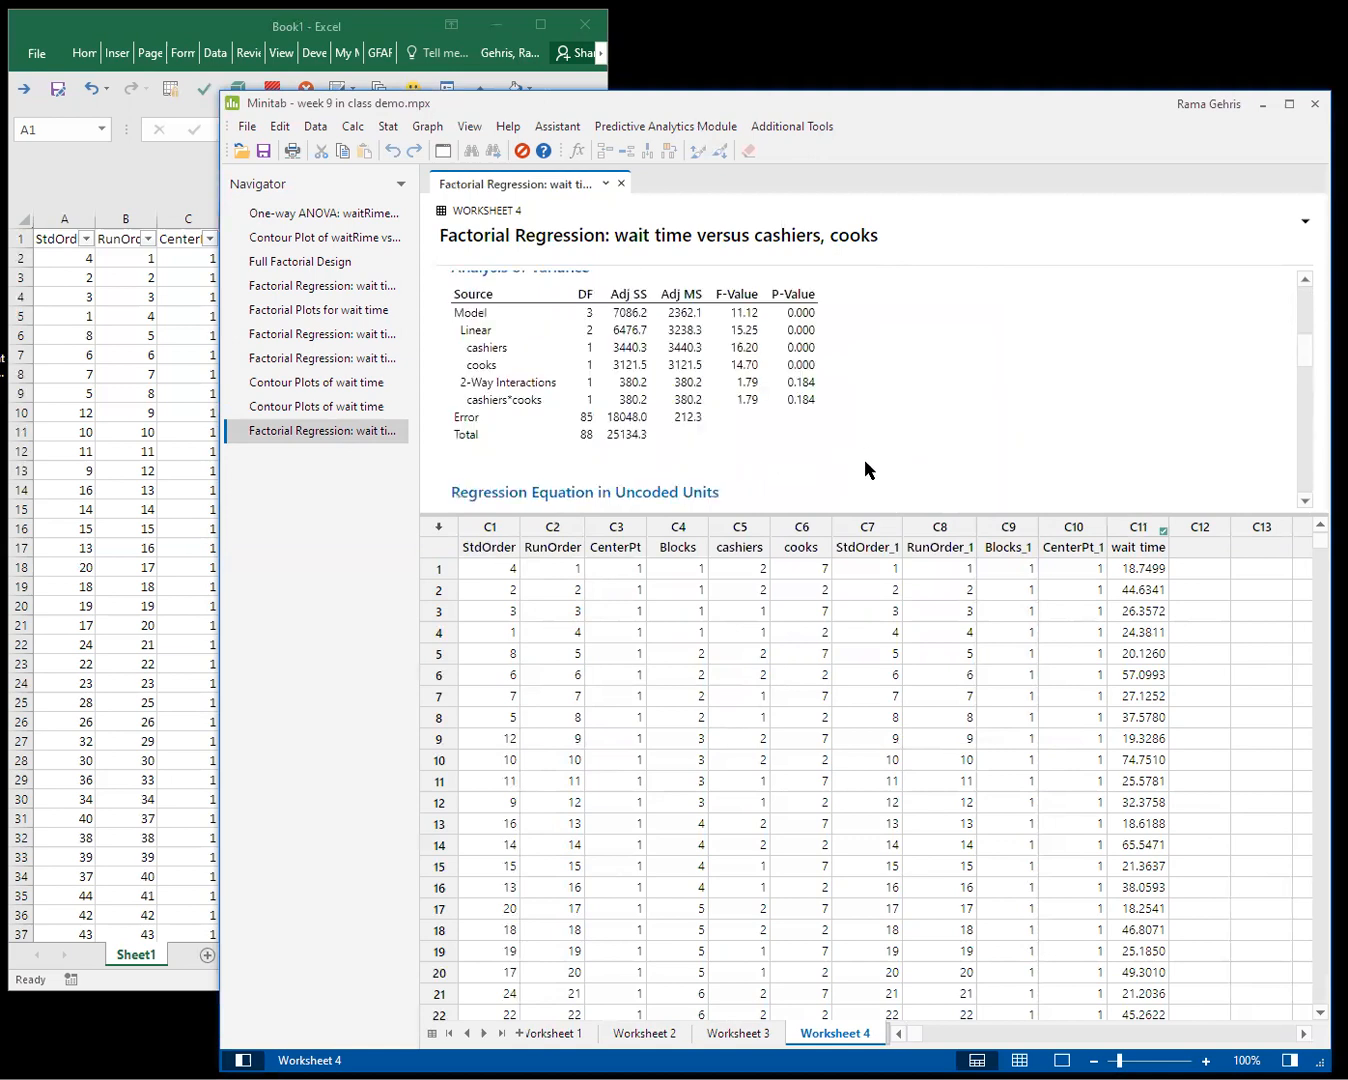